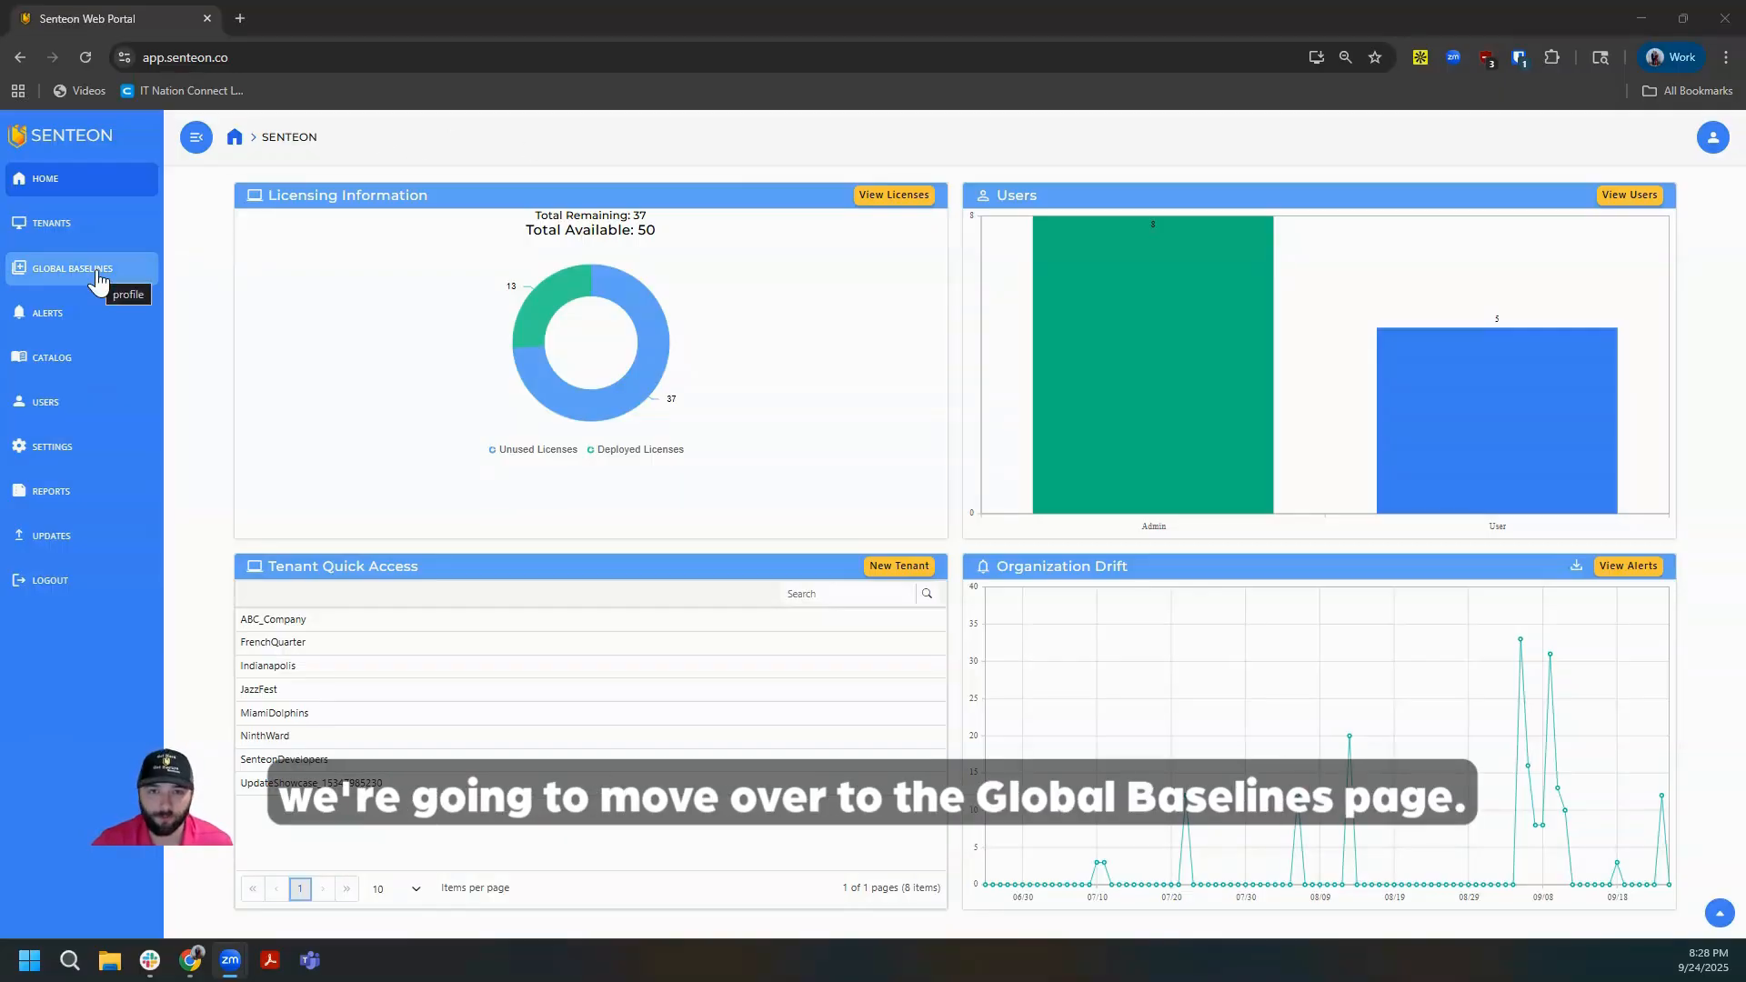
Step: Open the global baselines and switch the endpoint profile view to the Google Chrome add-on profile
click(96, 277)
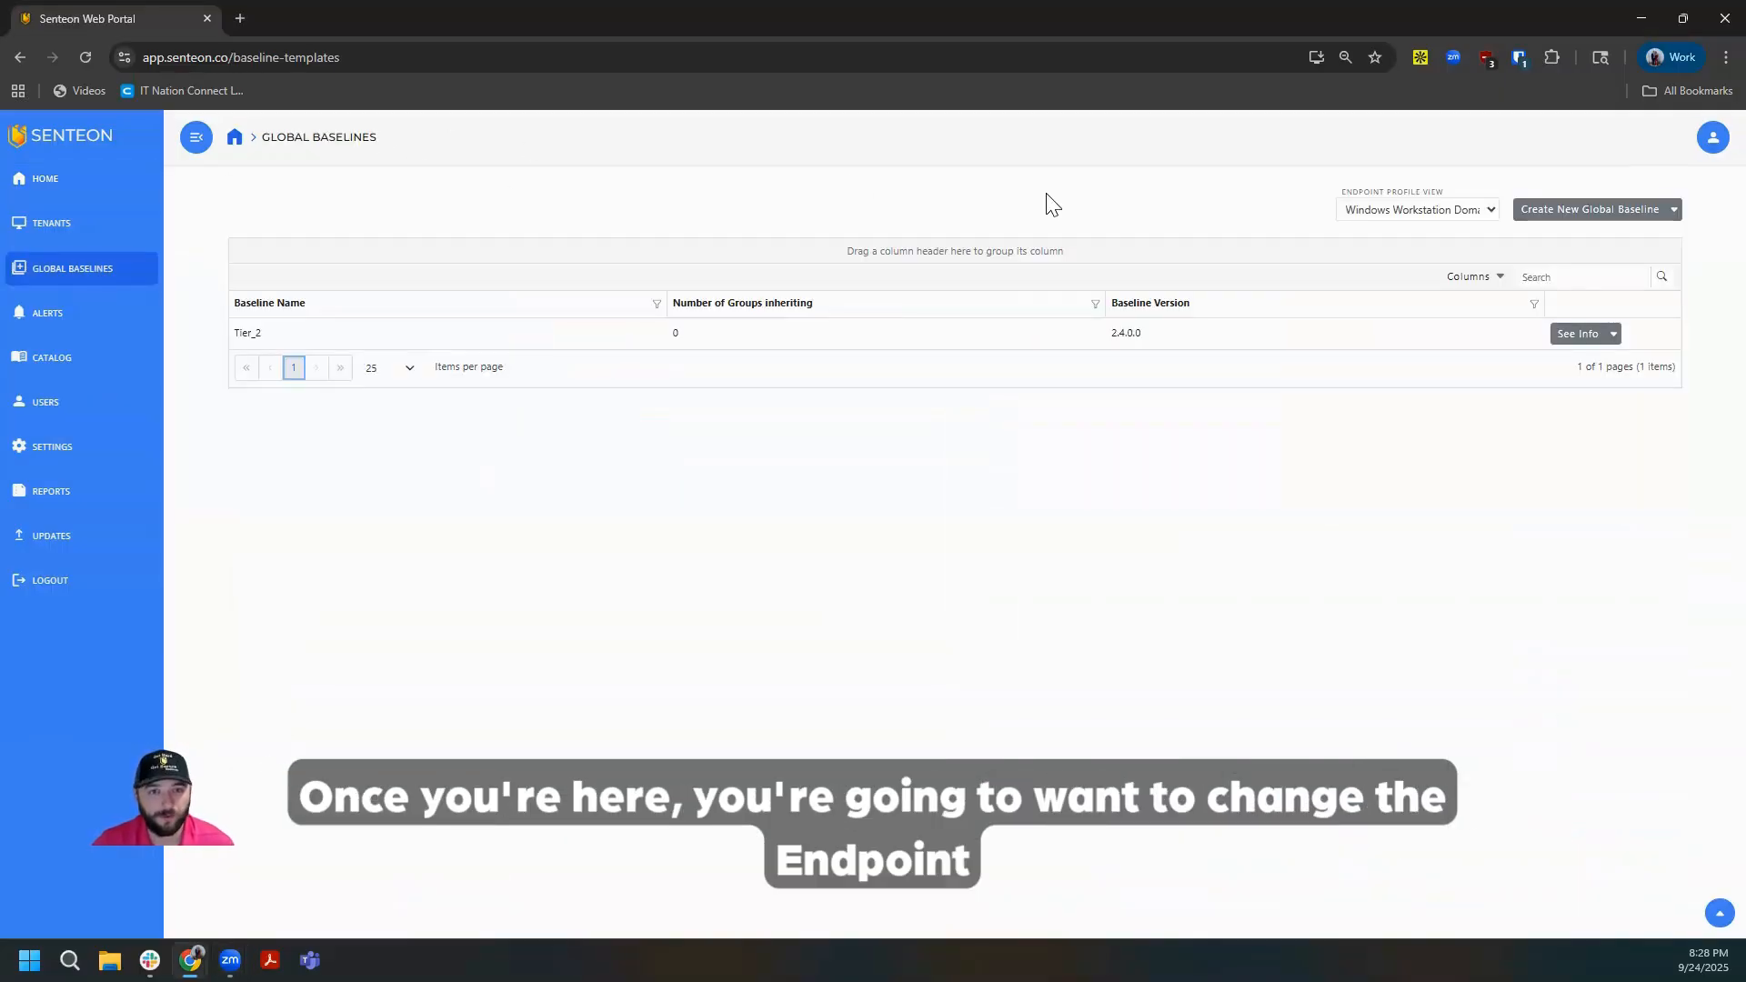
click(1486, 223)
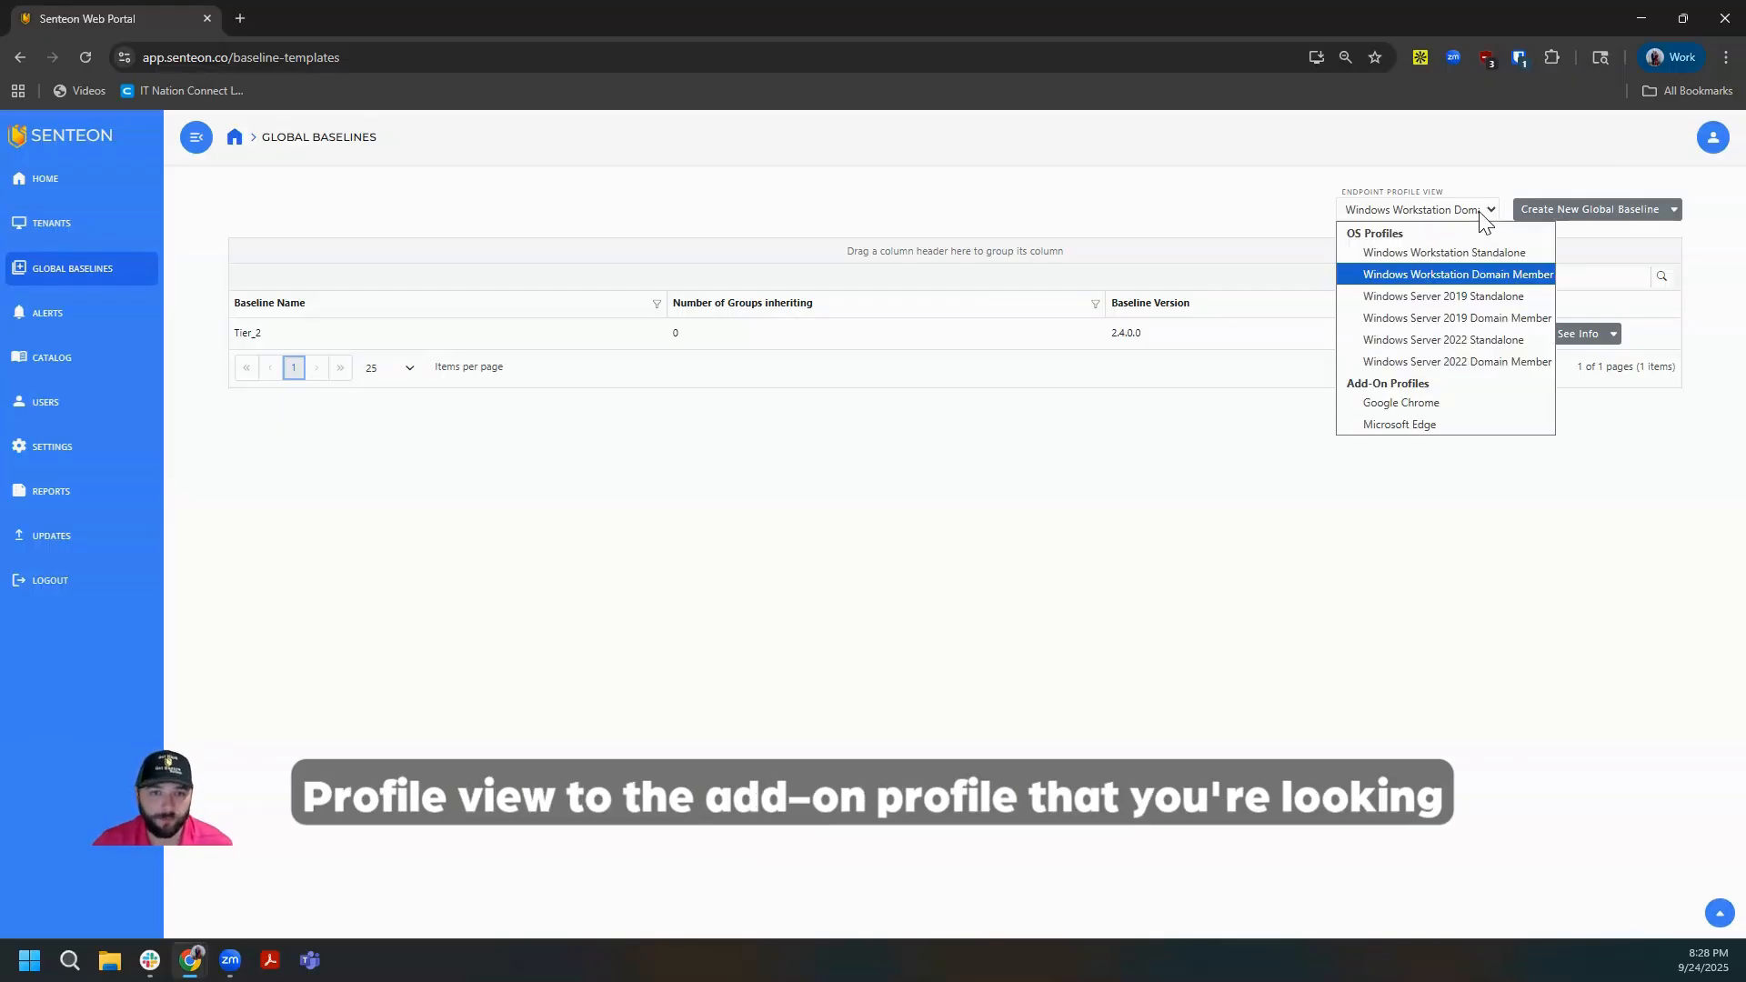
click(1467, 411)
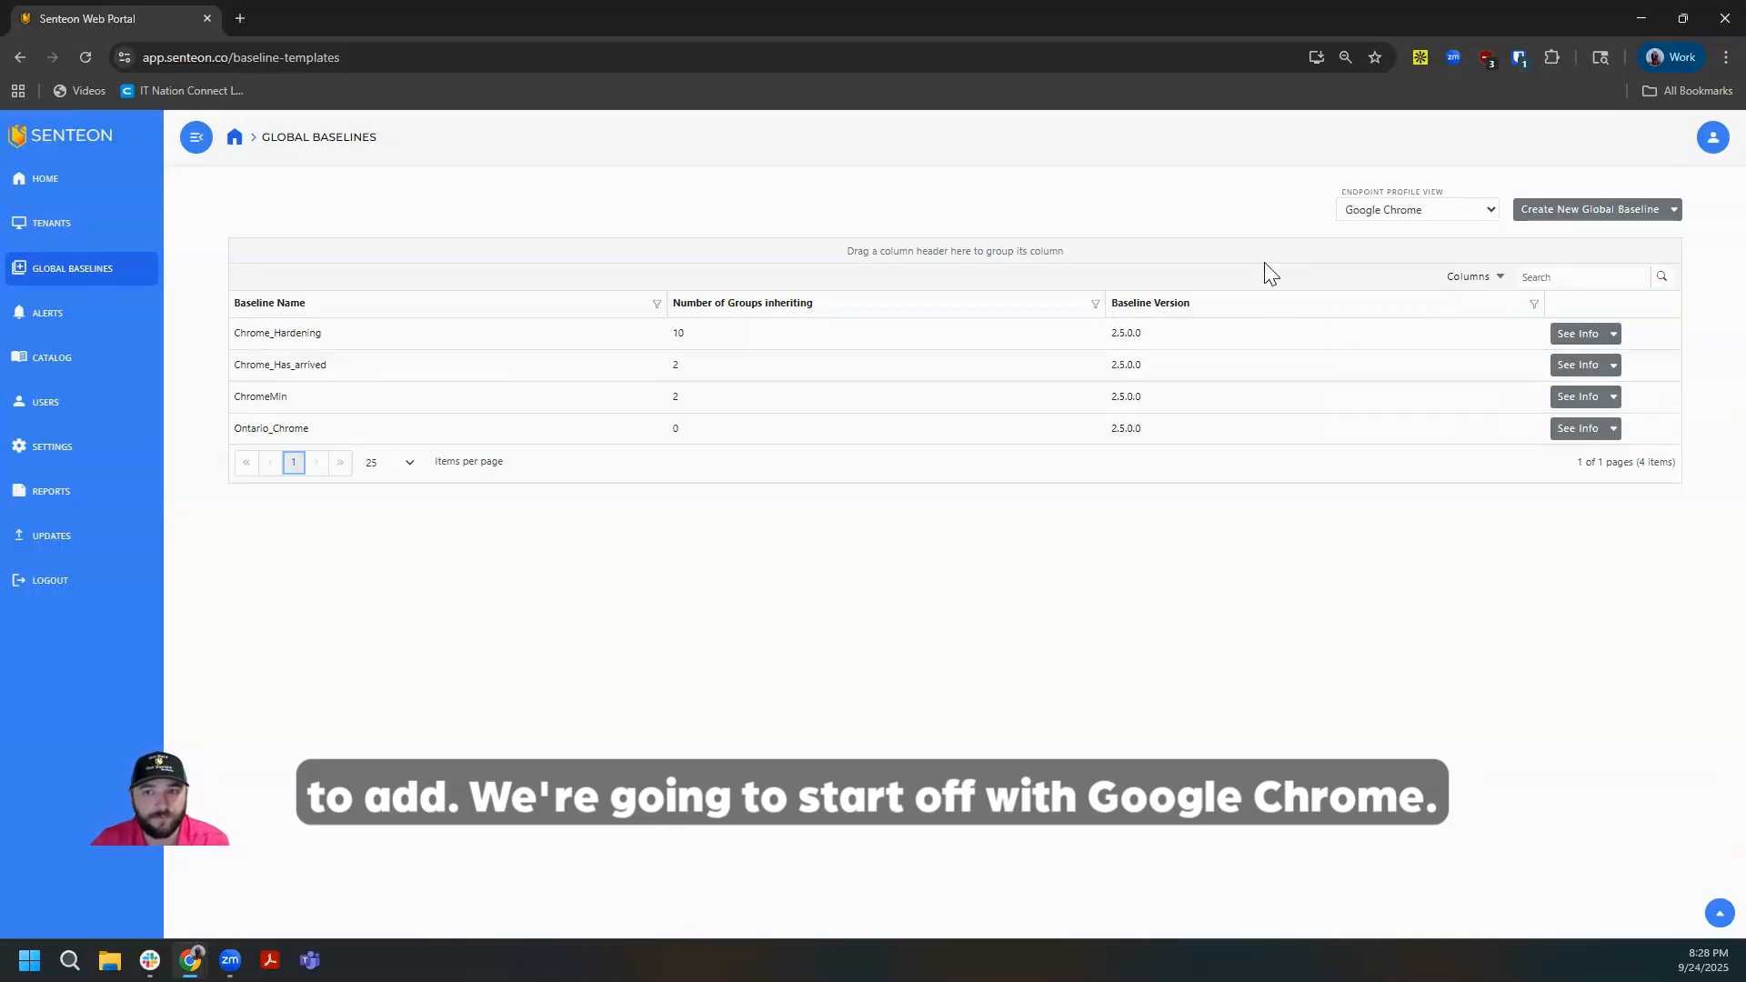
Step: Start a new global baseline for this profile with the group name Chrome and no description
click(1588, 217)
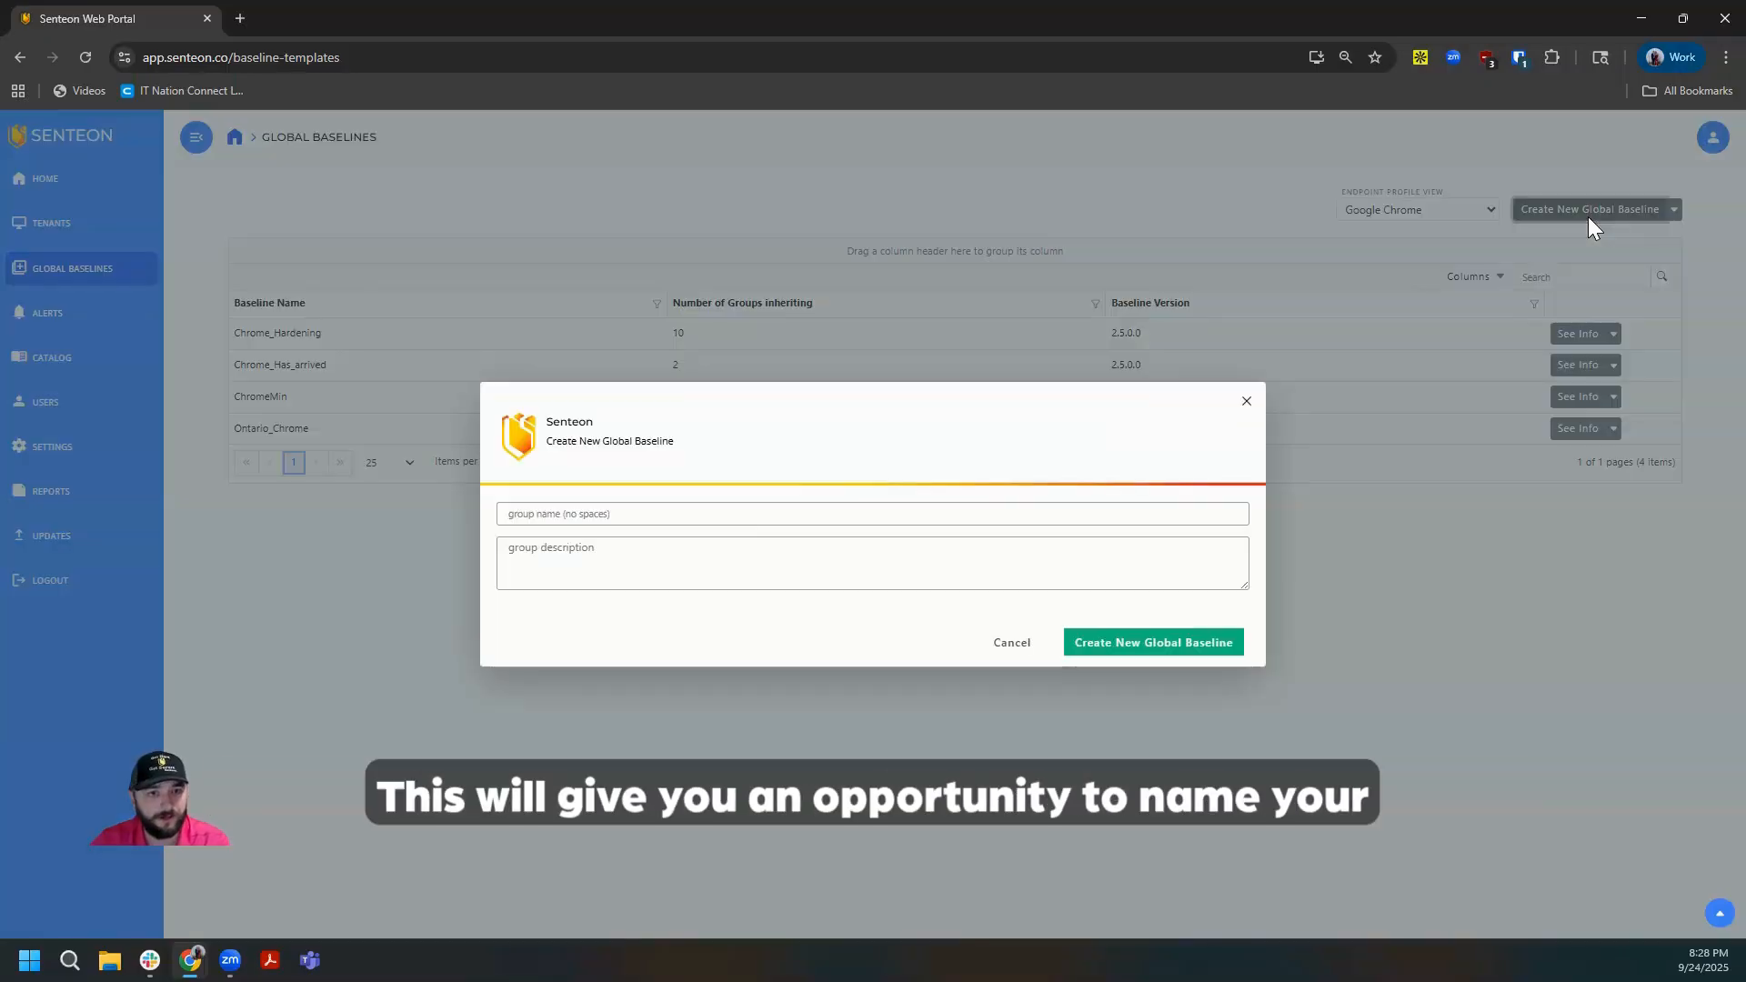
click(712, 512)
text(C)
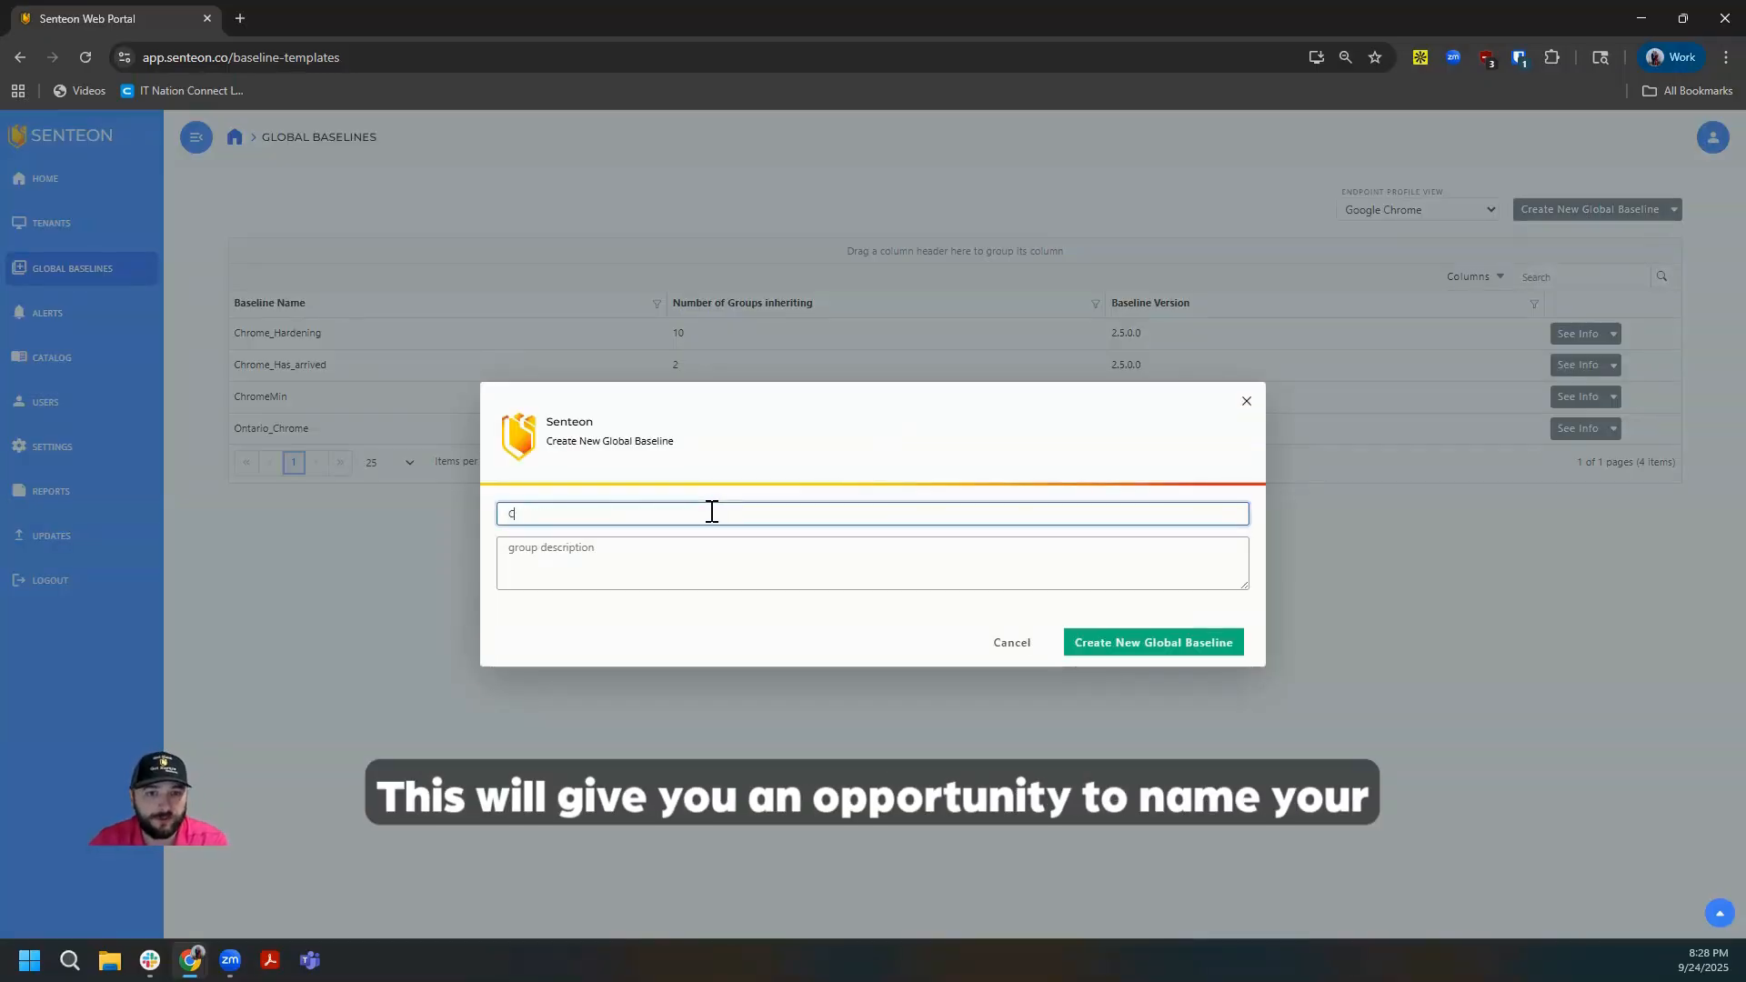
text(hrome)
click(739, 573)
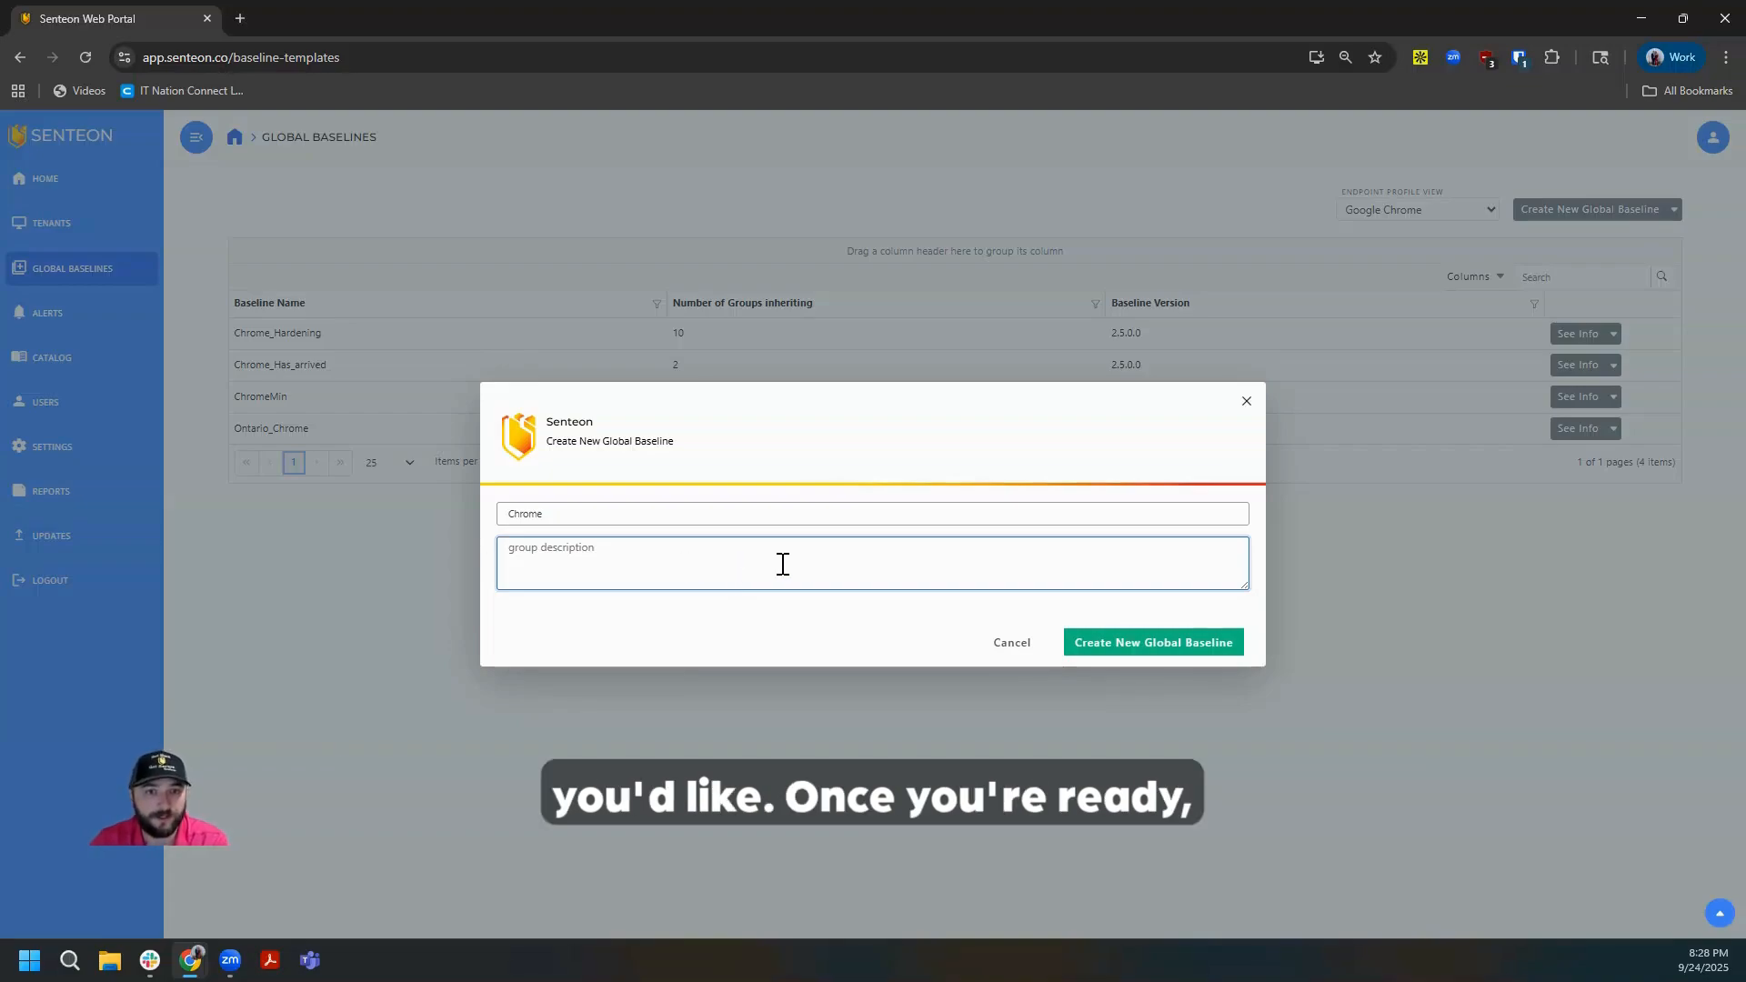
click(1156, 653)
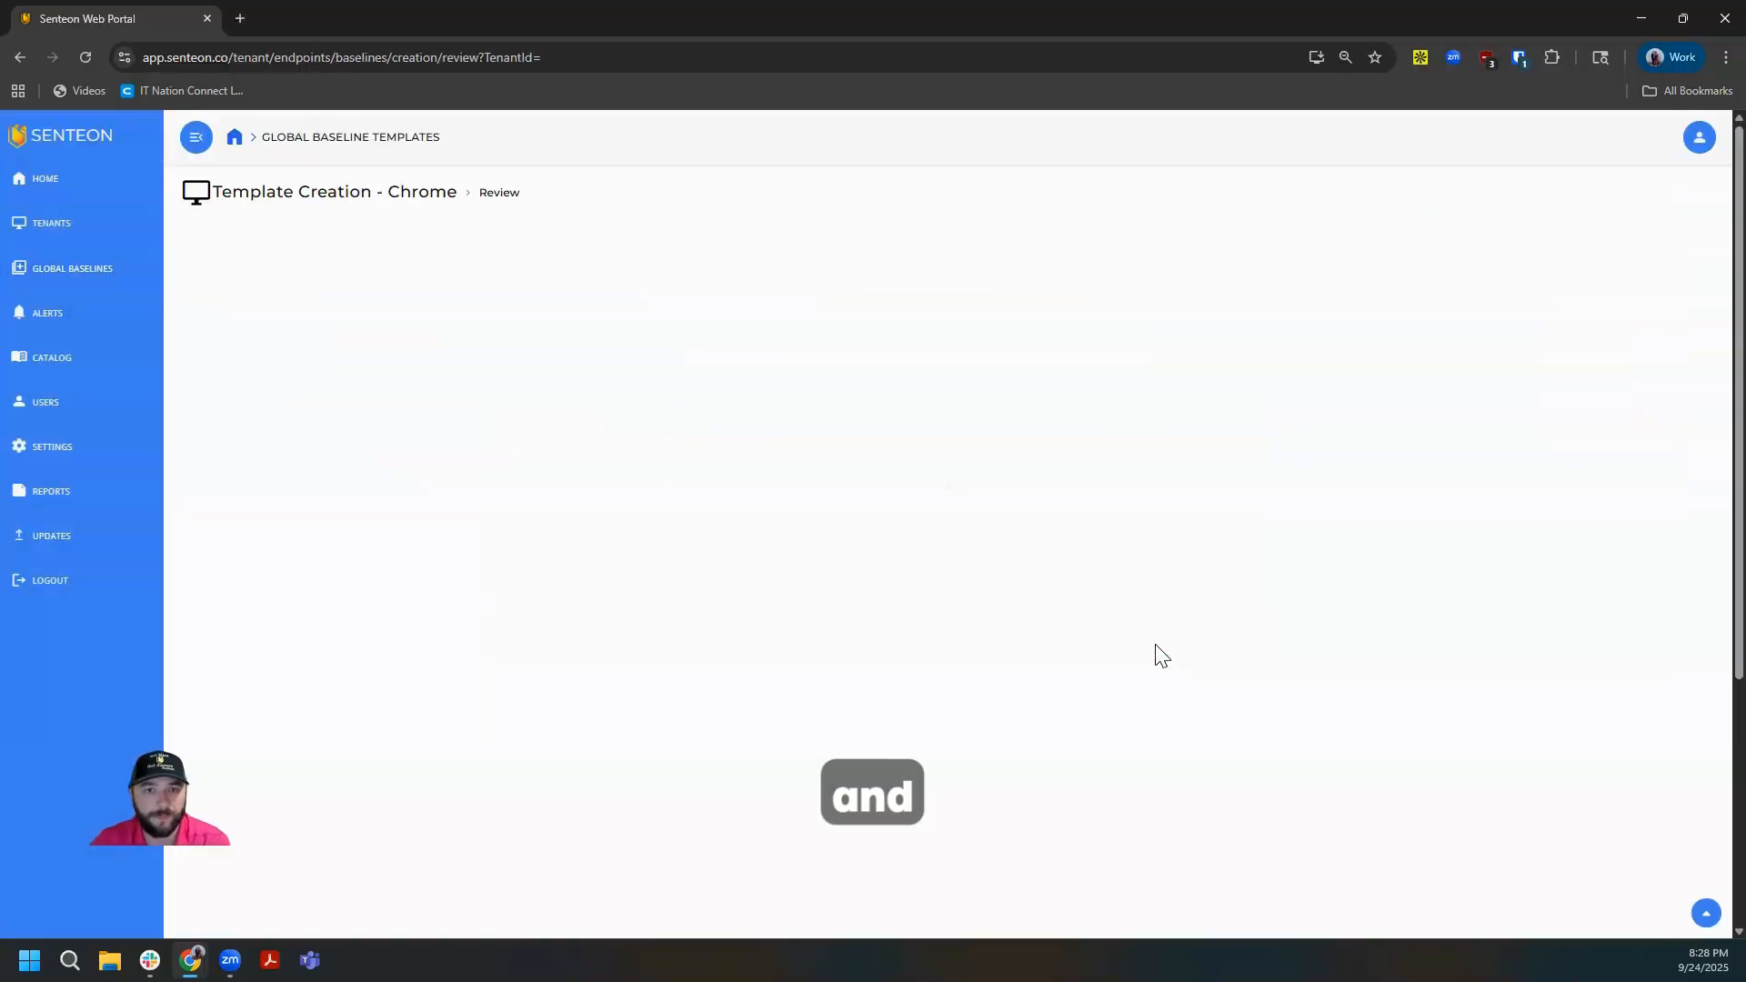
Step: Set the Chrome primer setting "Enable saving passwords to the password manager" to Unmanaged and return to the baseline review
scroll(688, 342, down, 1)
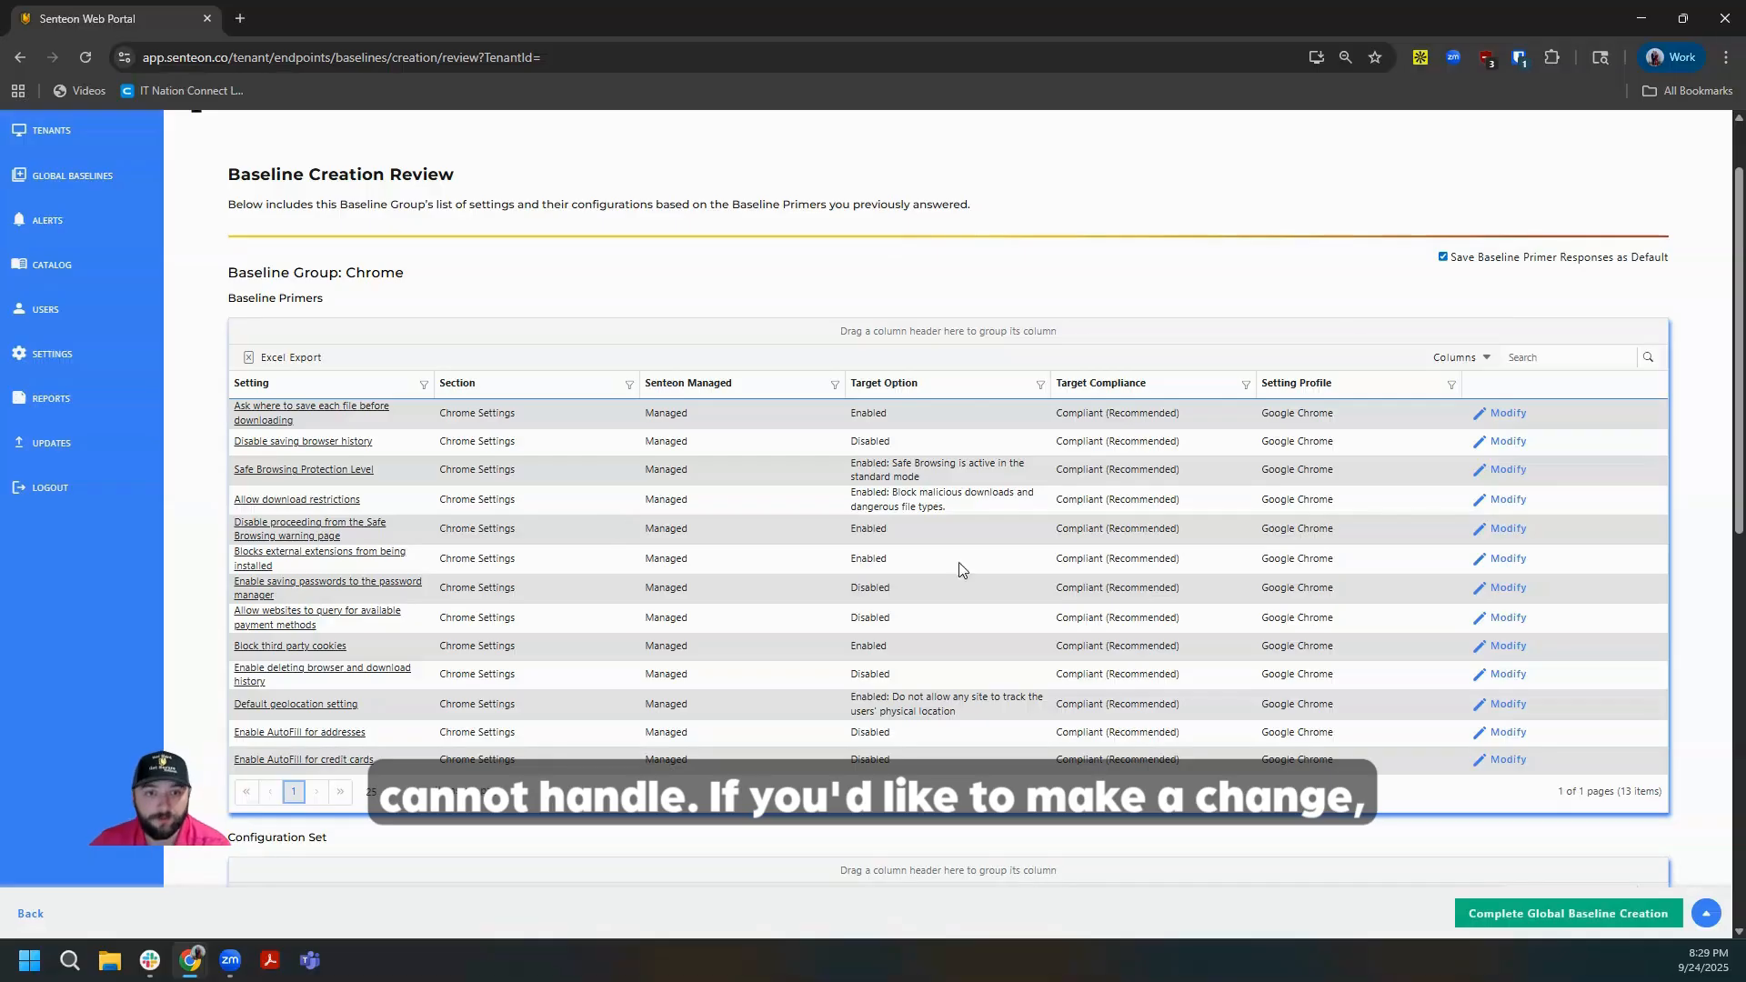
click(1512, 506)
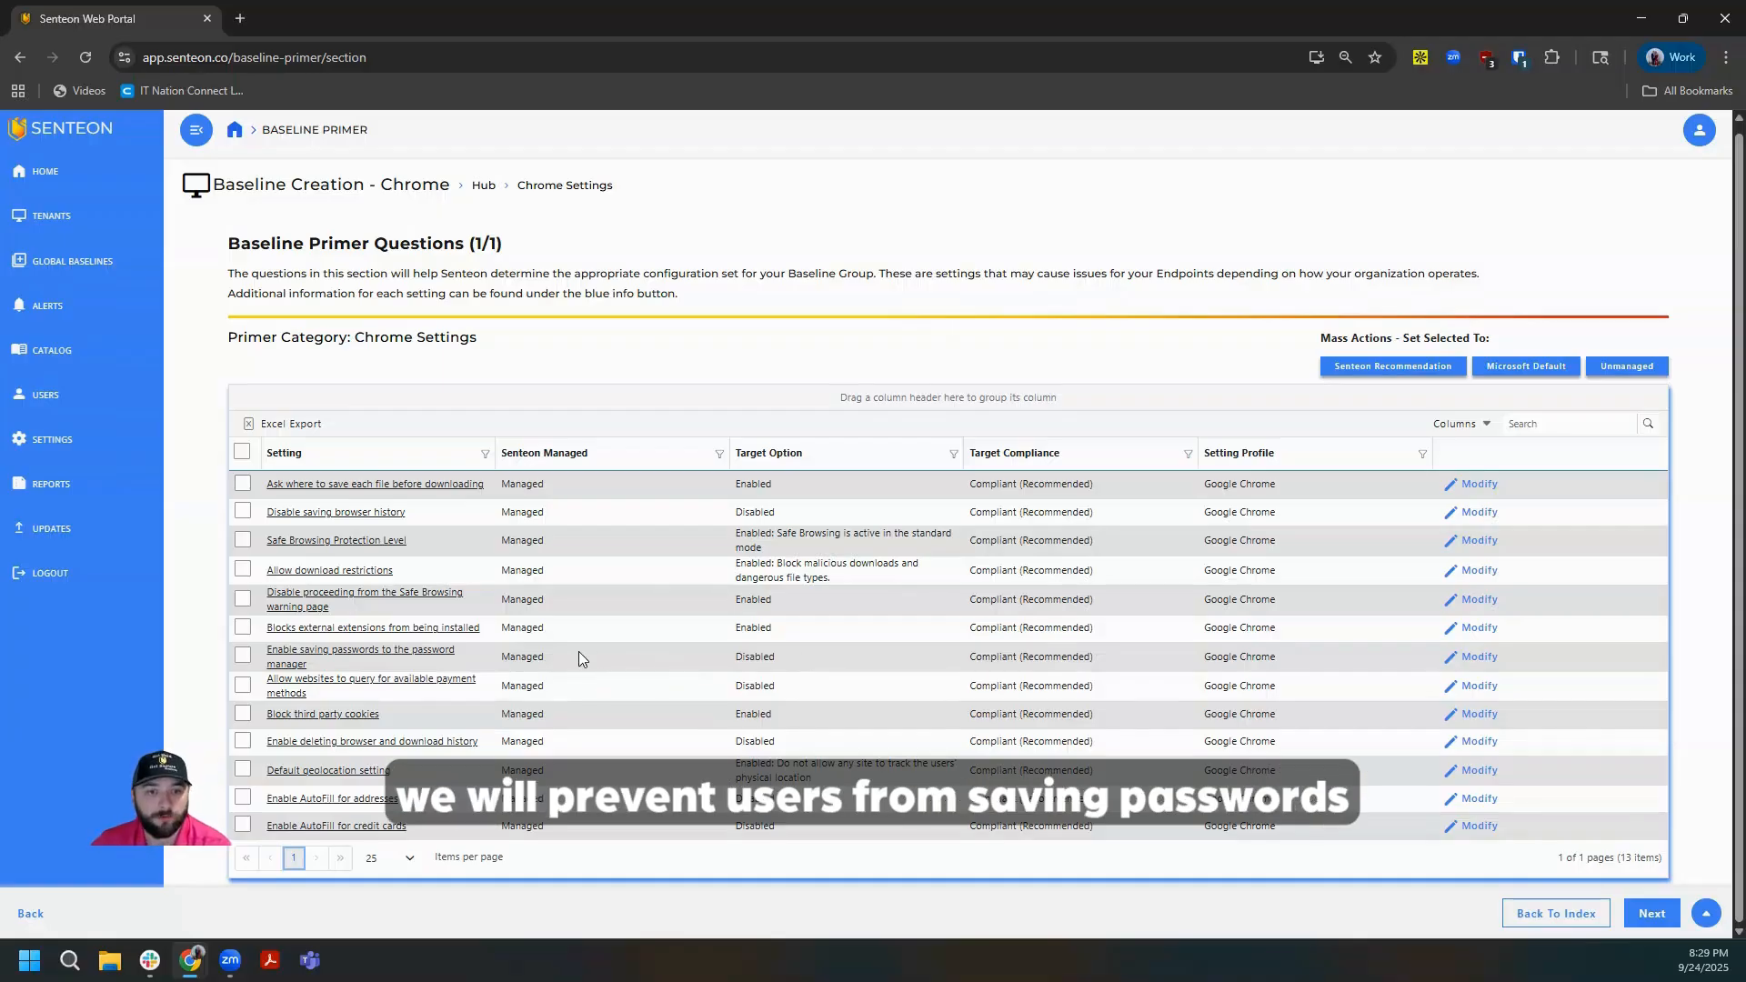
click(244, 659)
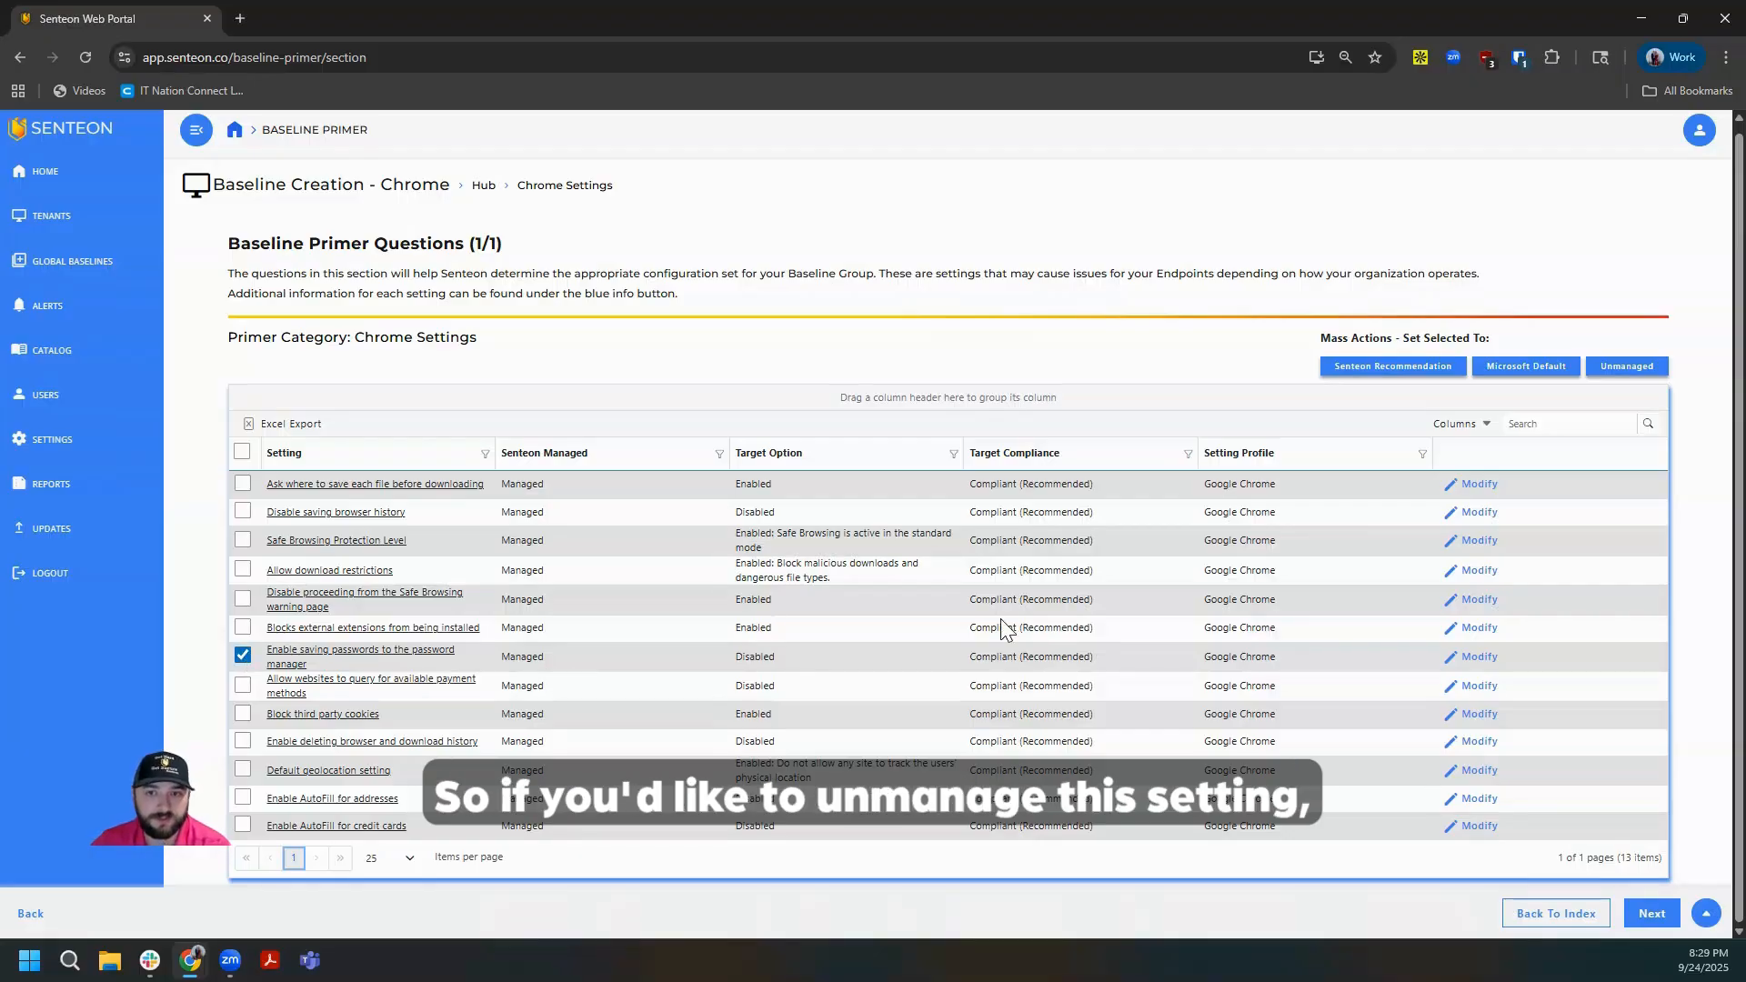
click(1631, 366)
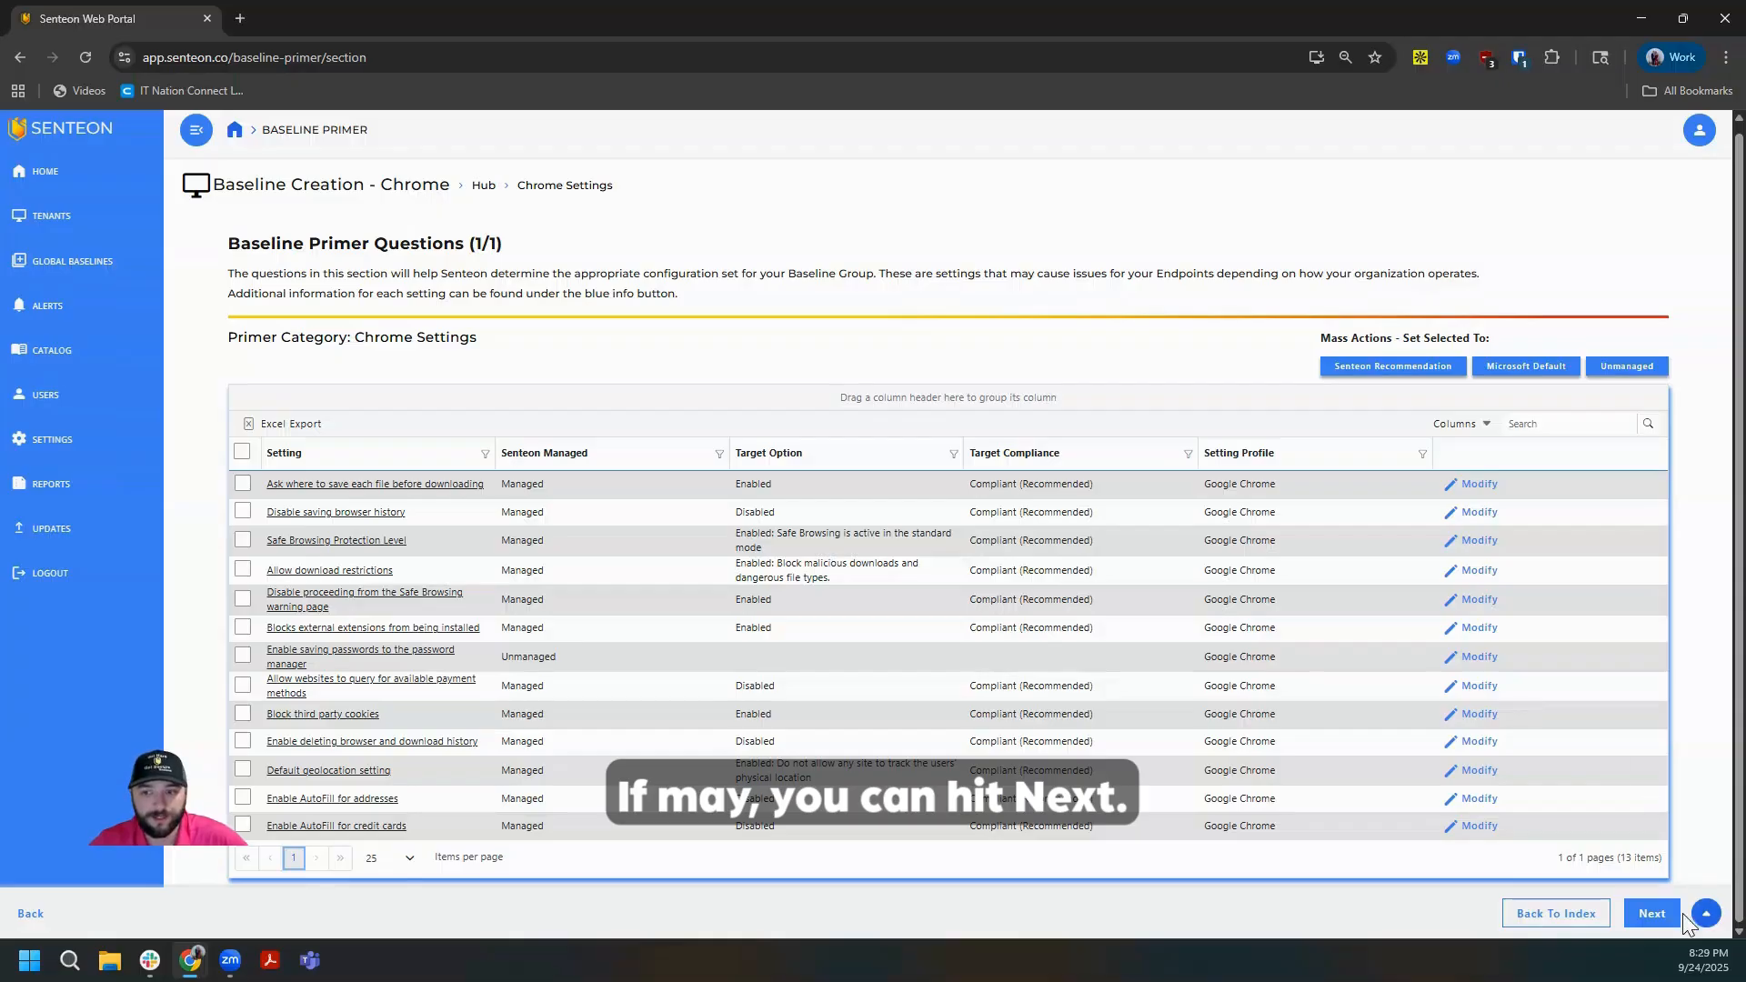
click(1657, 915)
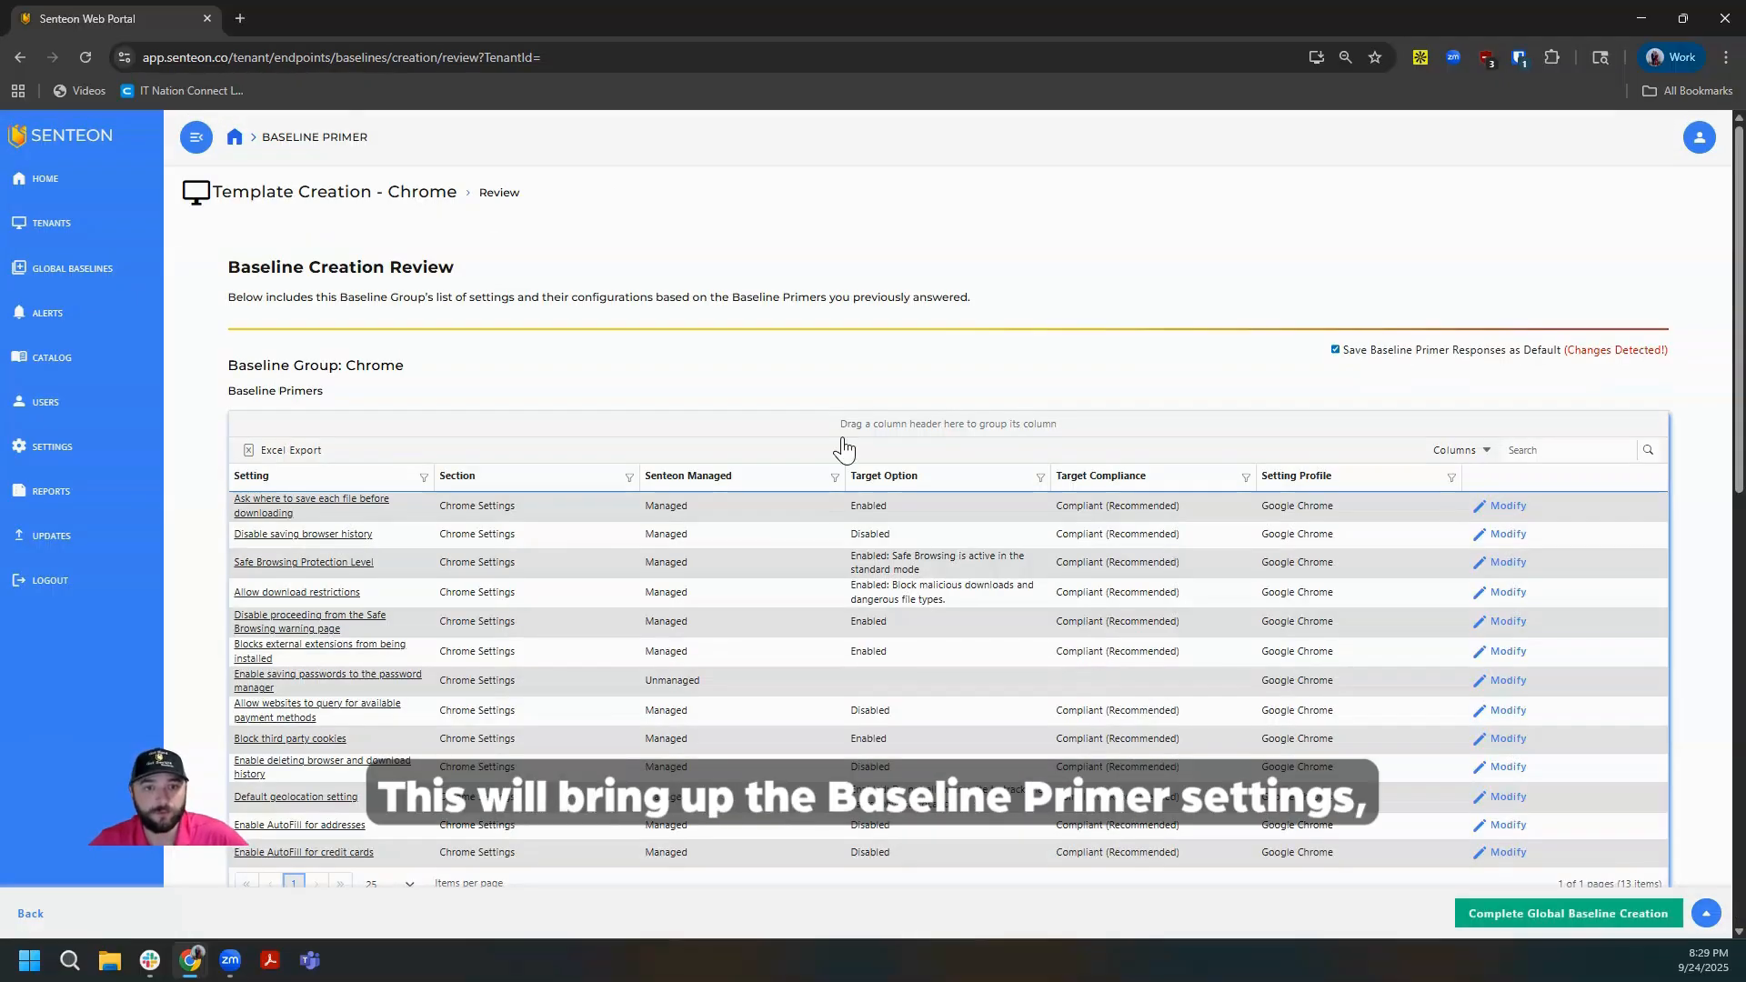
Step: Review the Chrome baseline's primers and configuration set, and complete the global baseline creation
scroll(837, 440, down, 1)
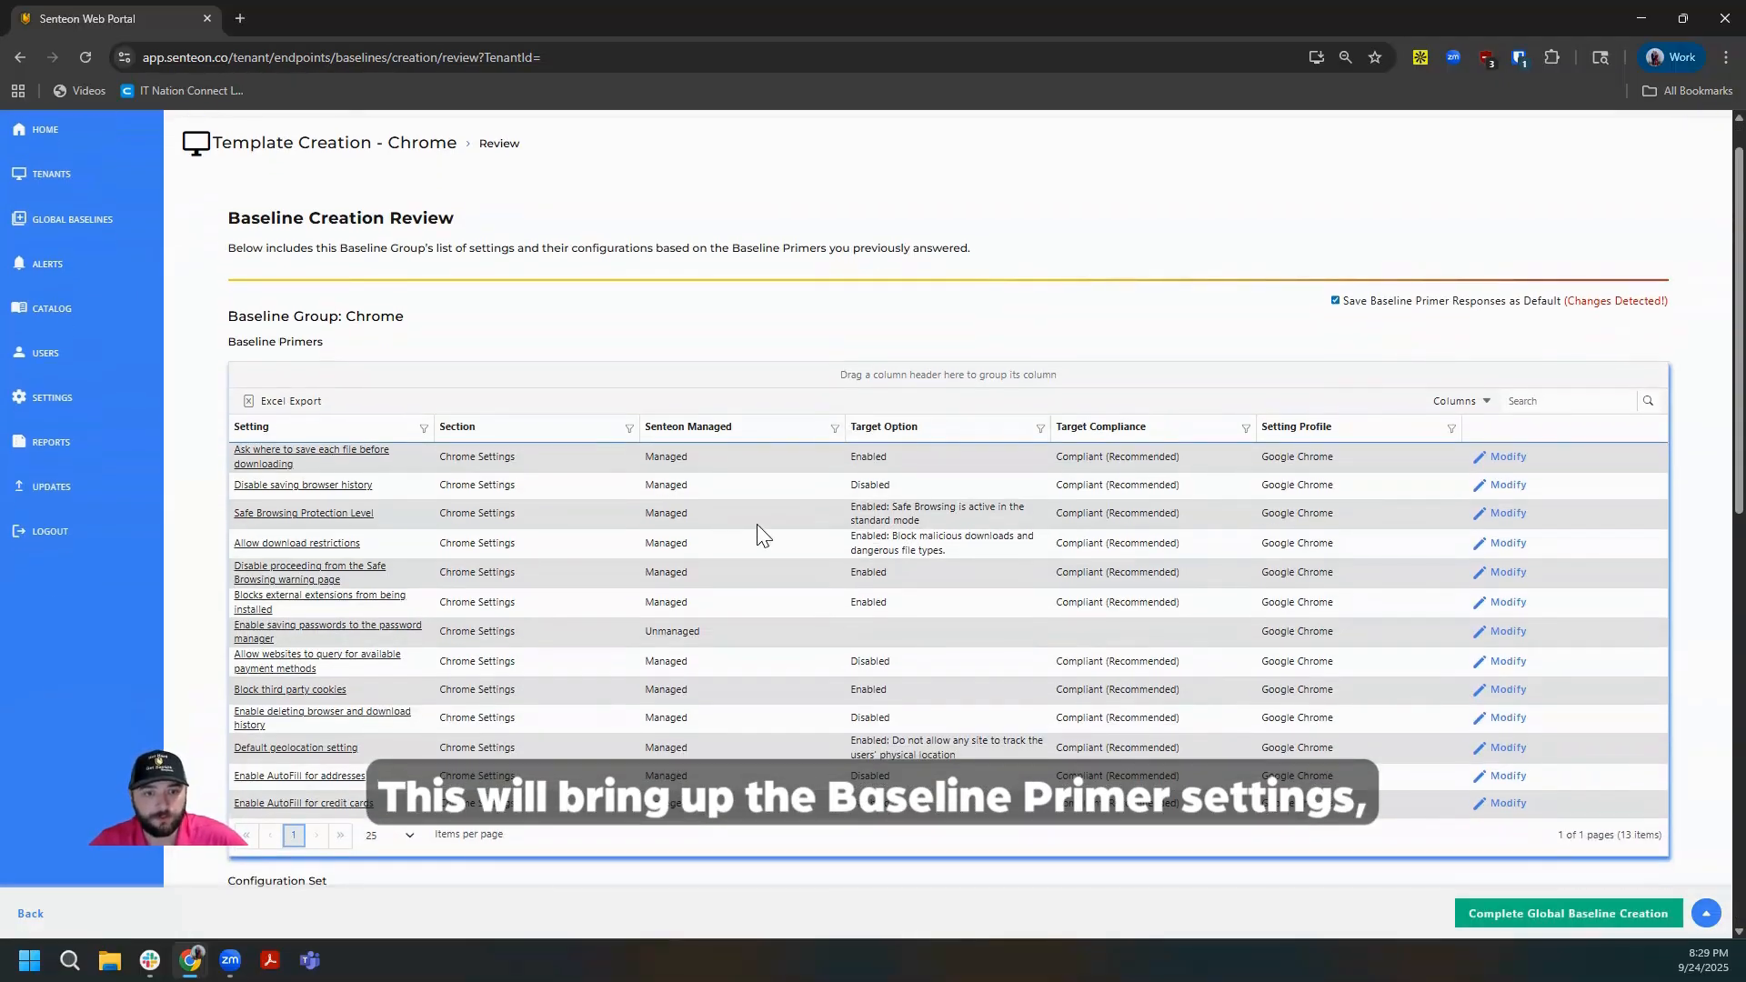
scroll(758, 525, down, 5)
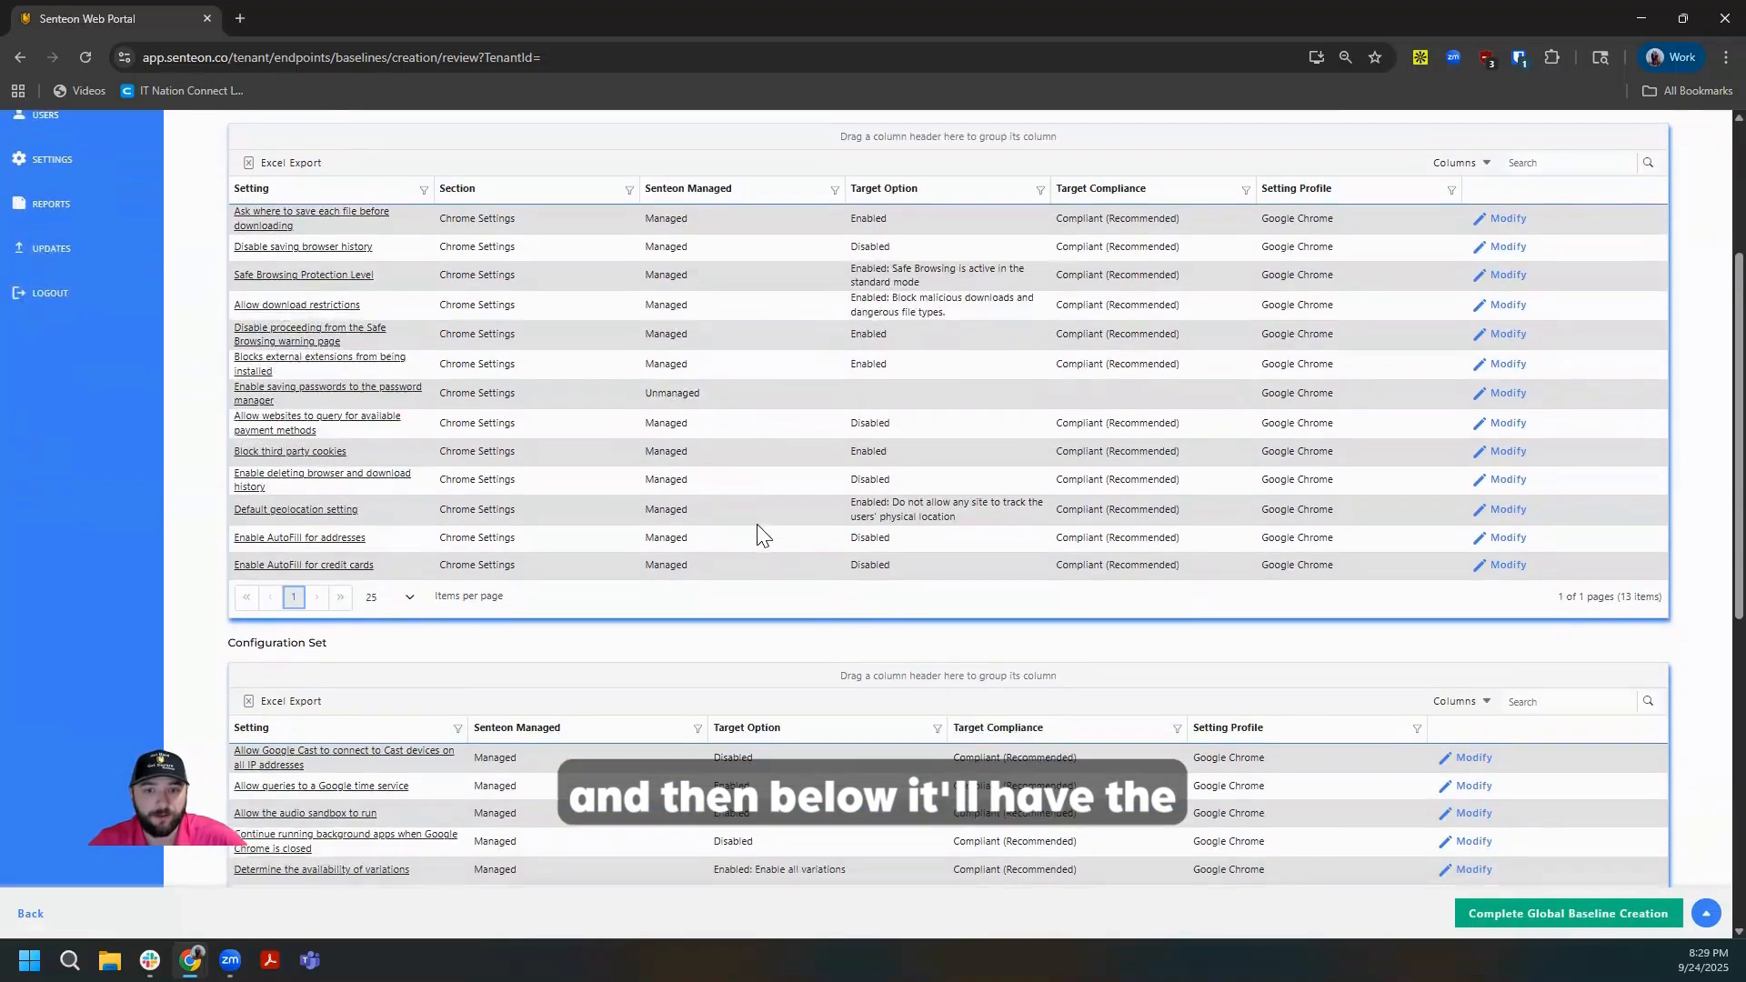
scroll(756, 524, down, 3)
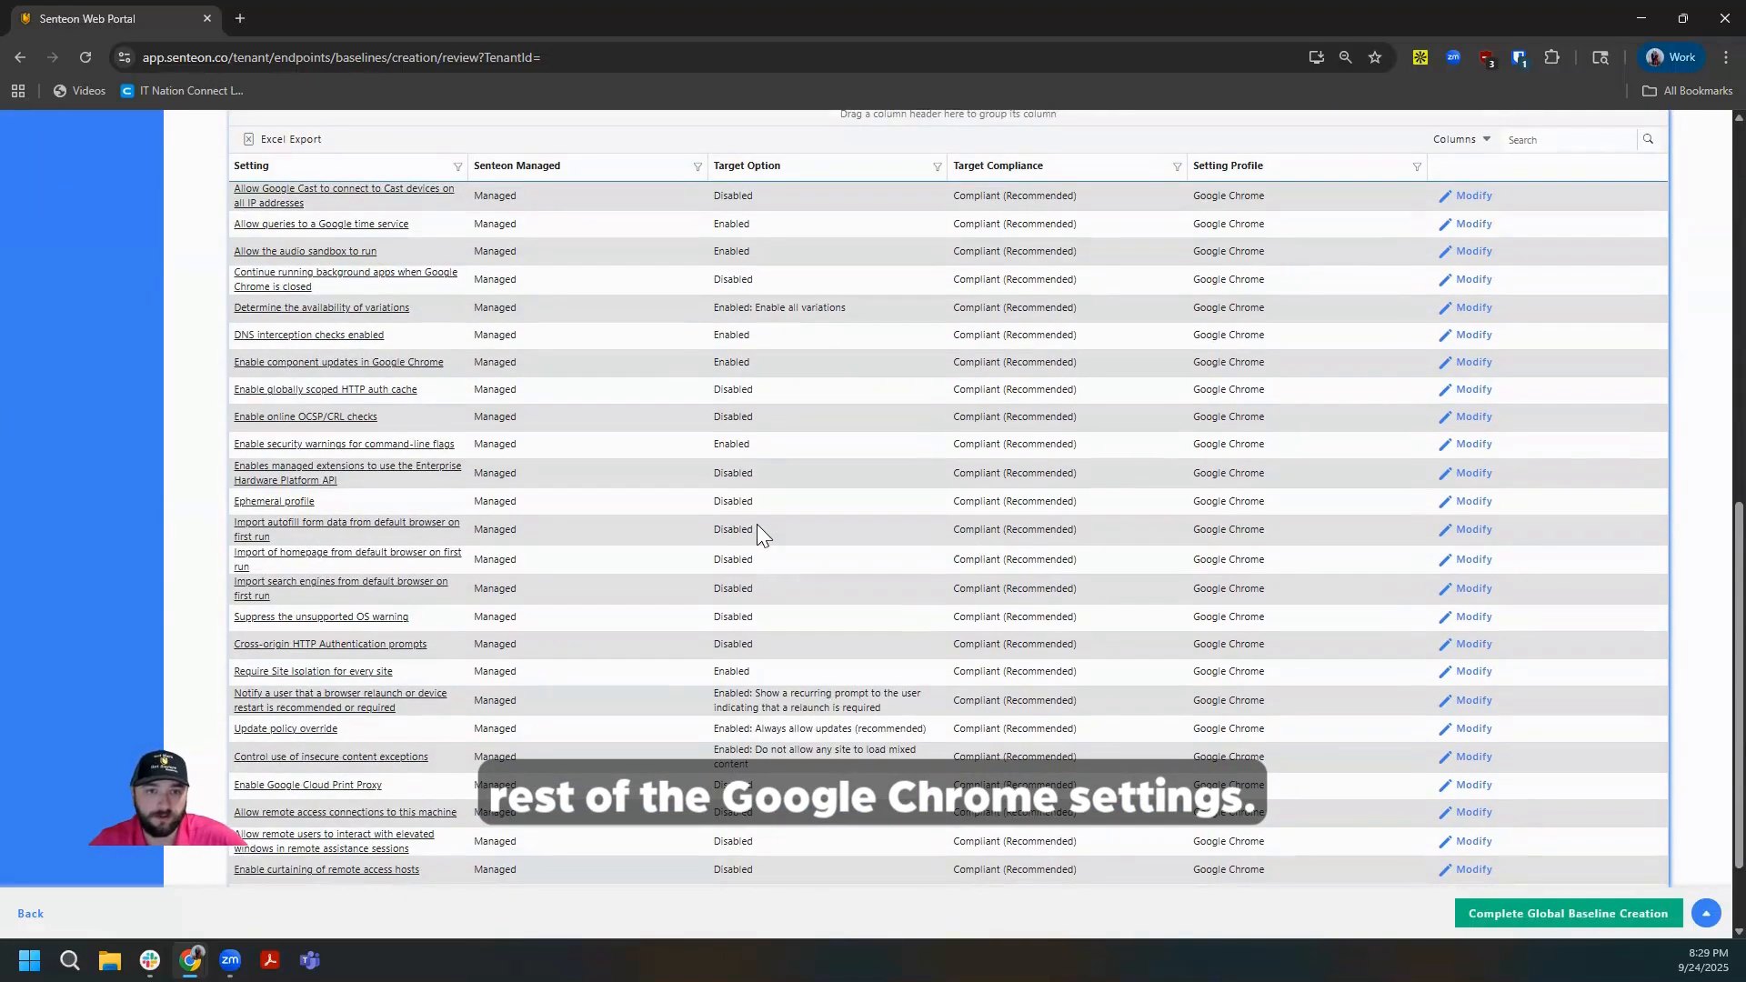
scroll(757, 523, down, 1)
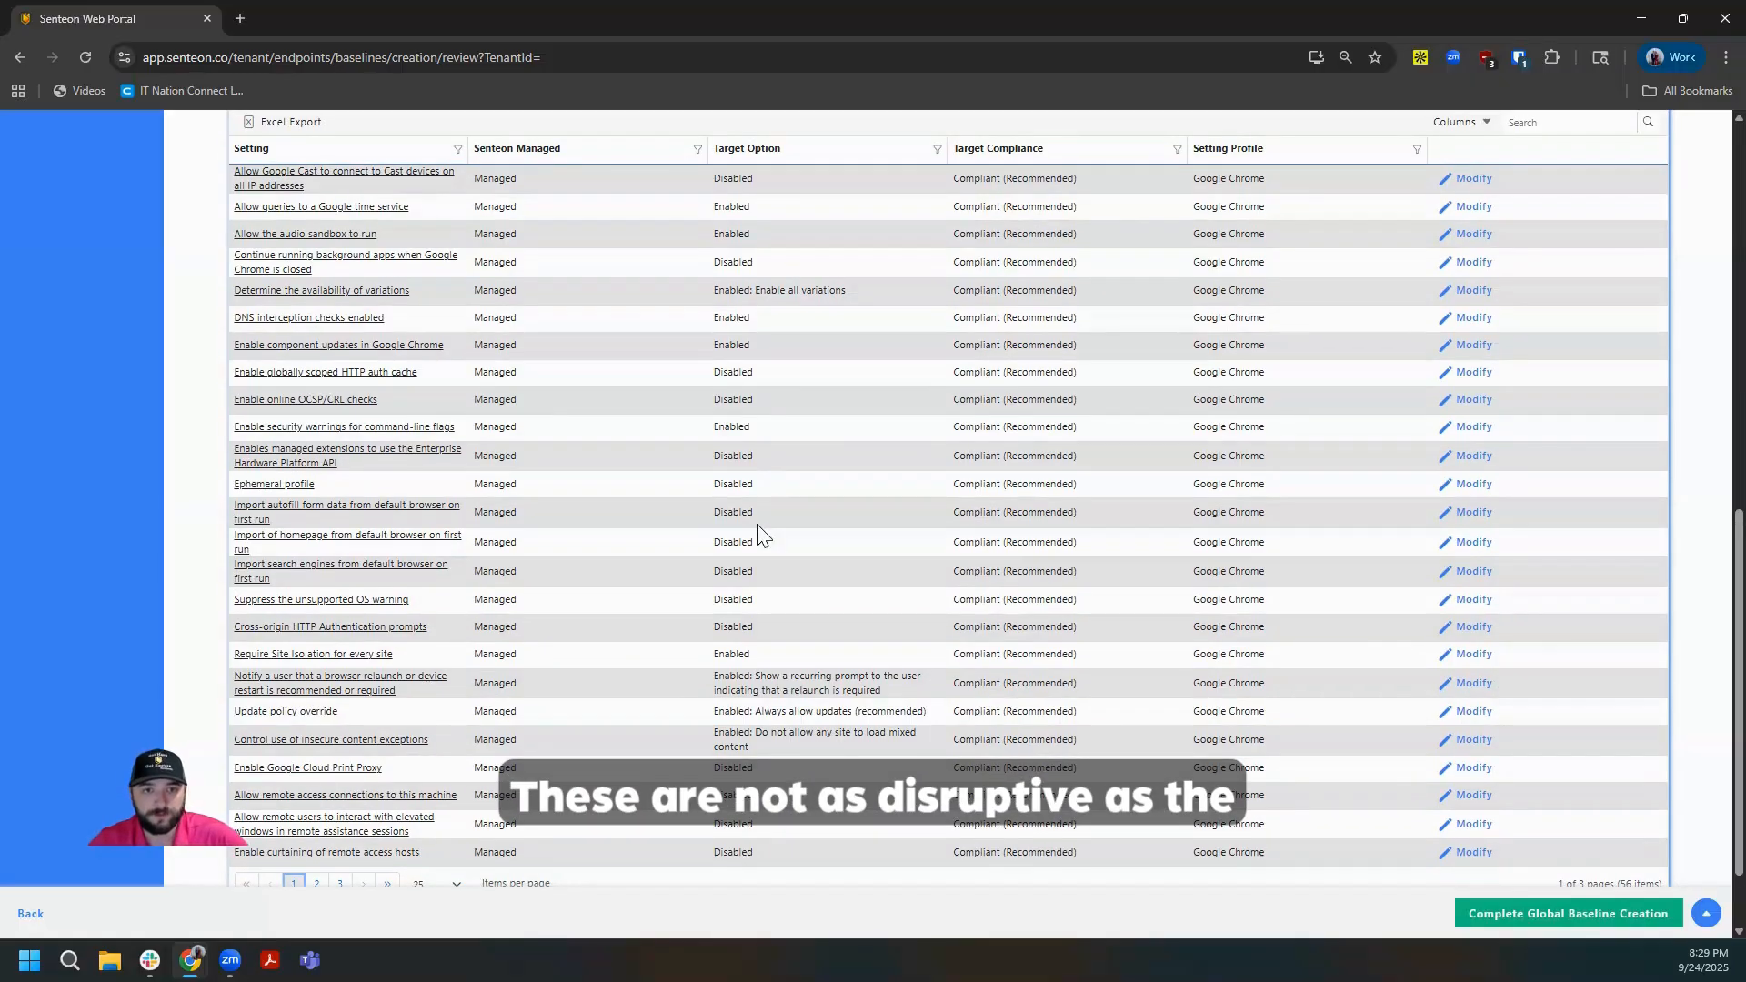
scroll(757, 524, up, 3)
scroll(756, 524, down, 1)
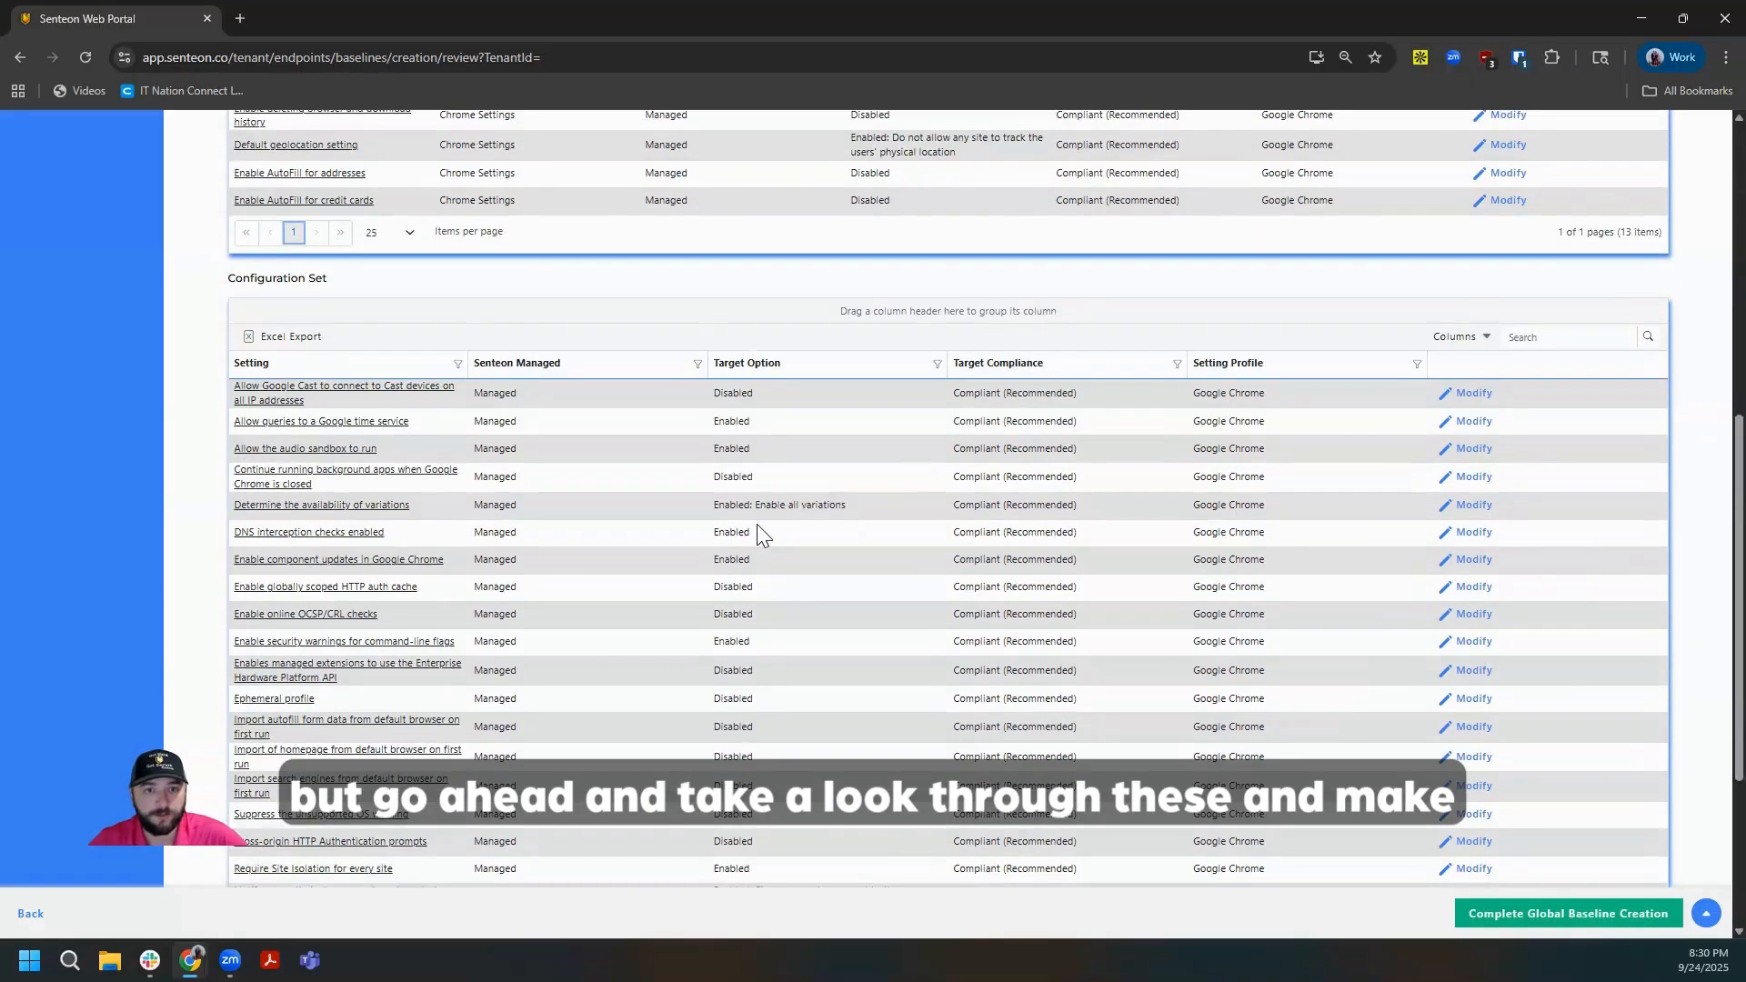
scroll(757, 525, down, 2)
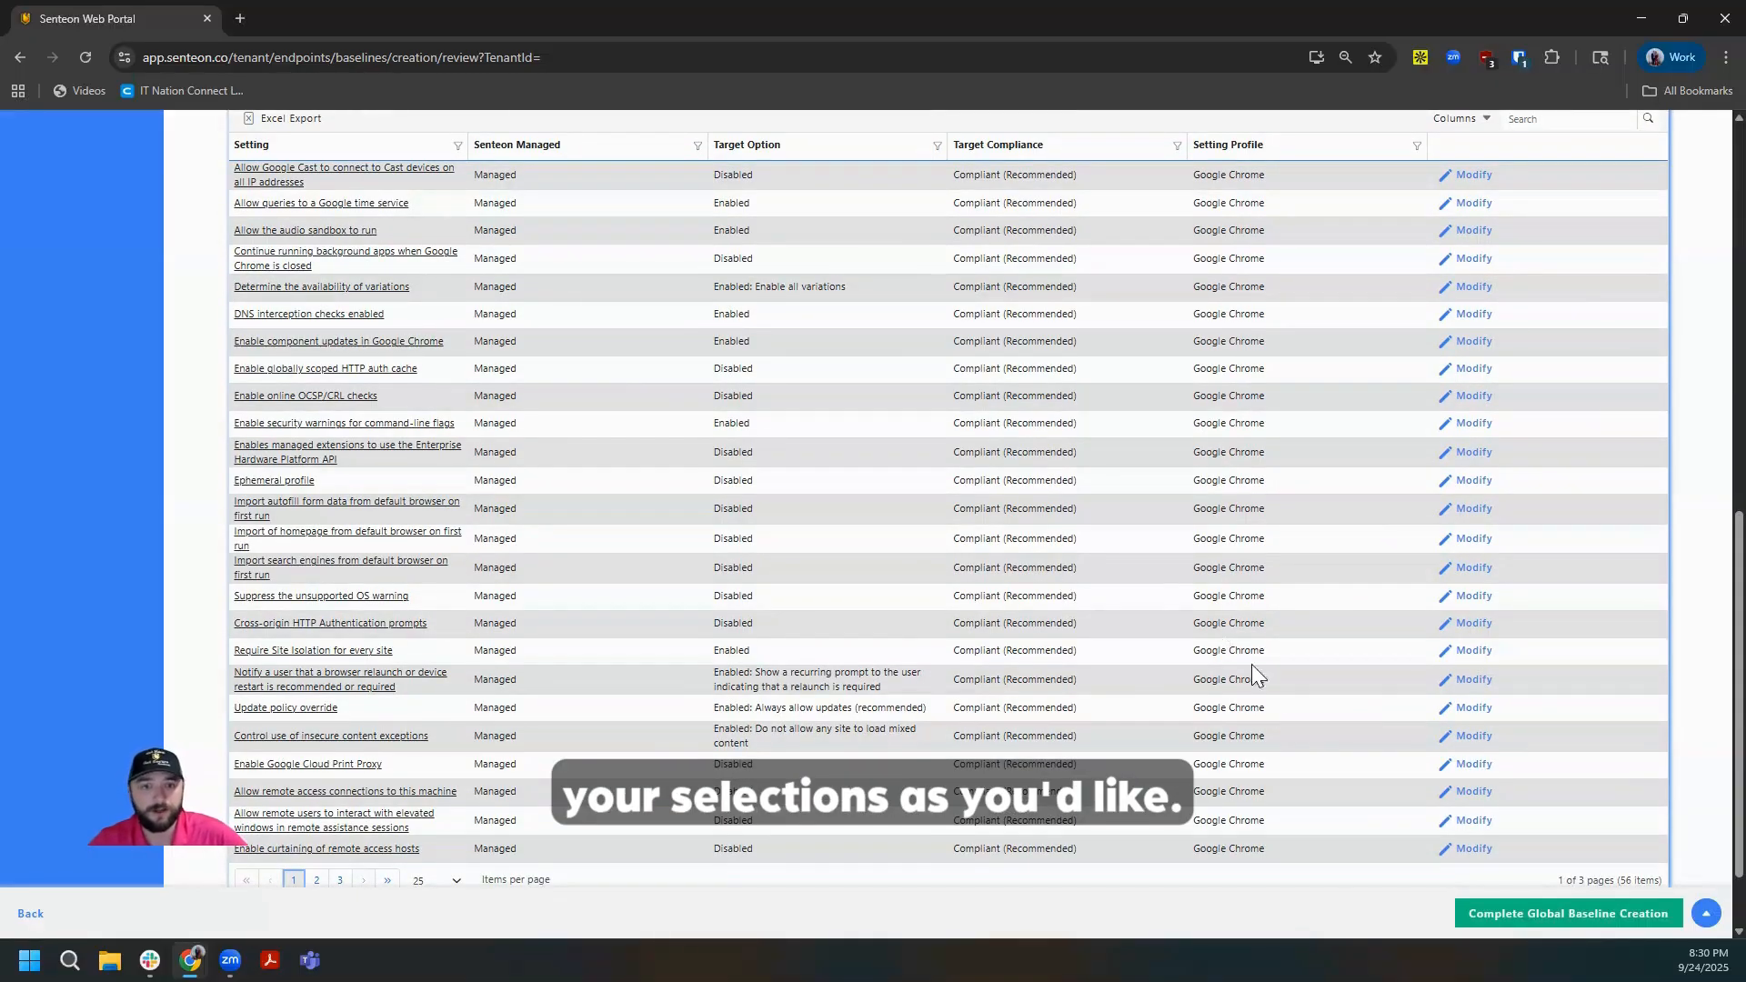
click(1601, 914)
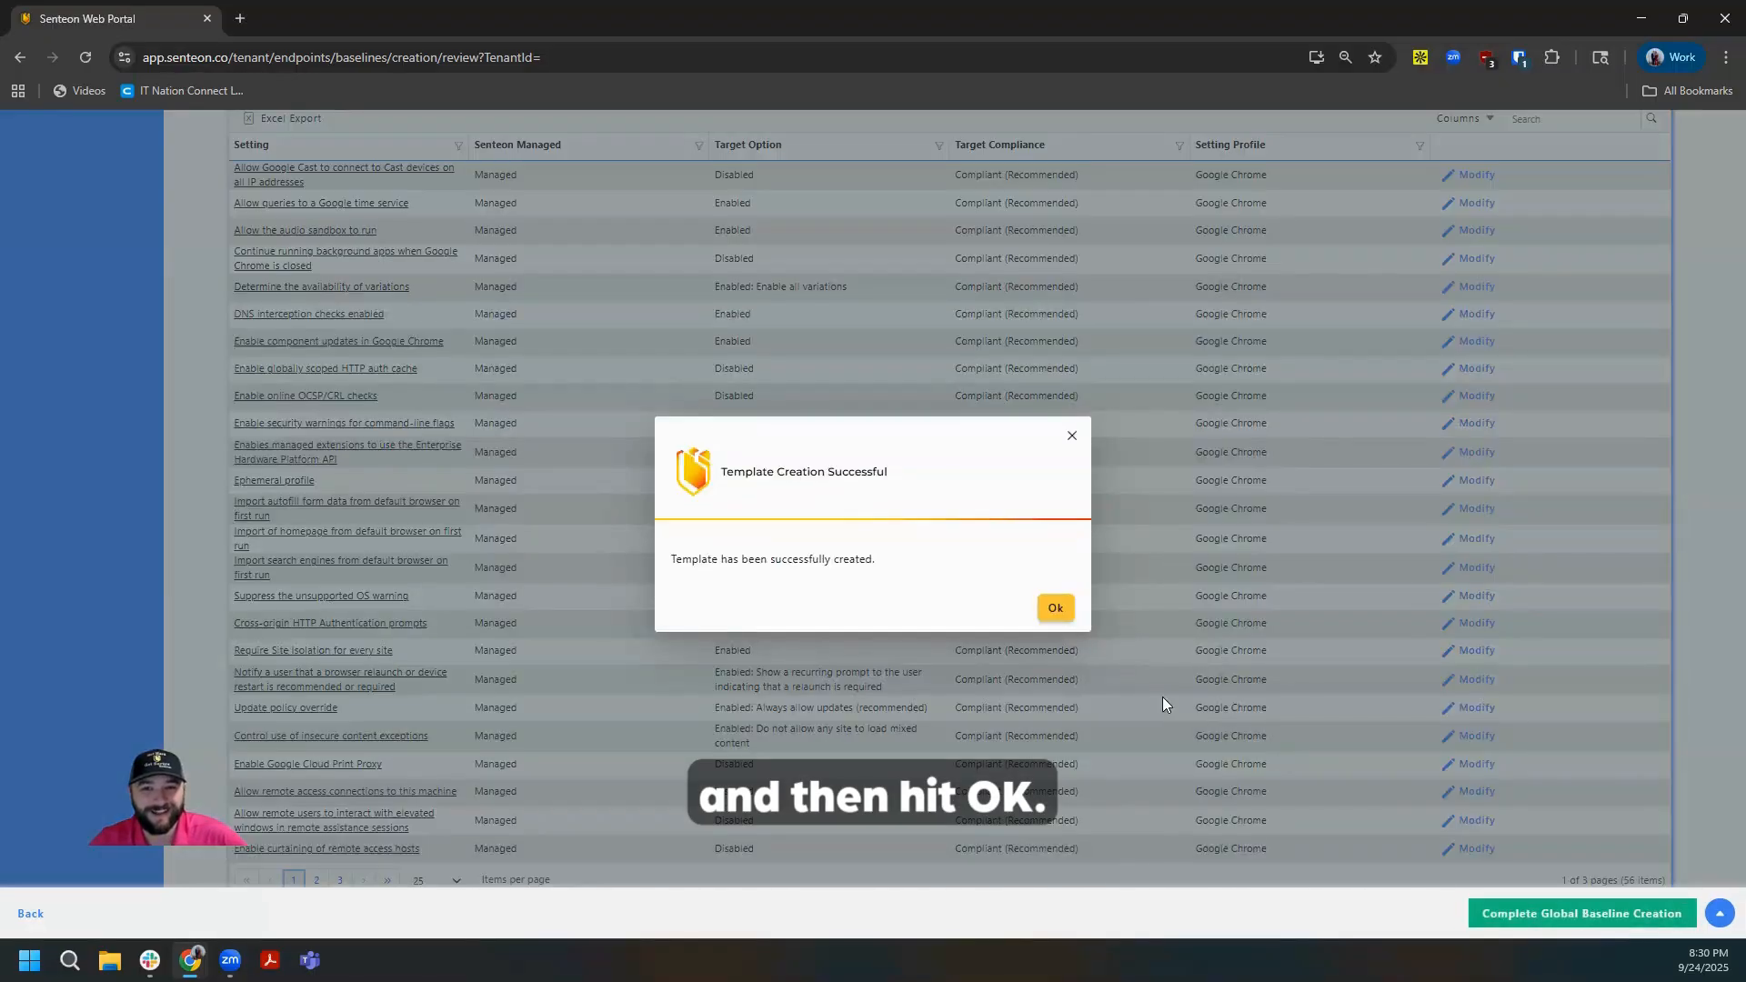
click(1053, 605)
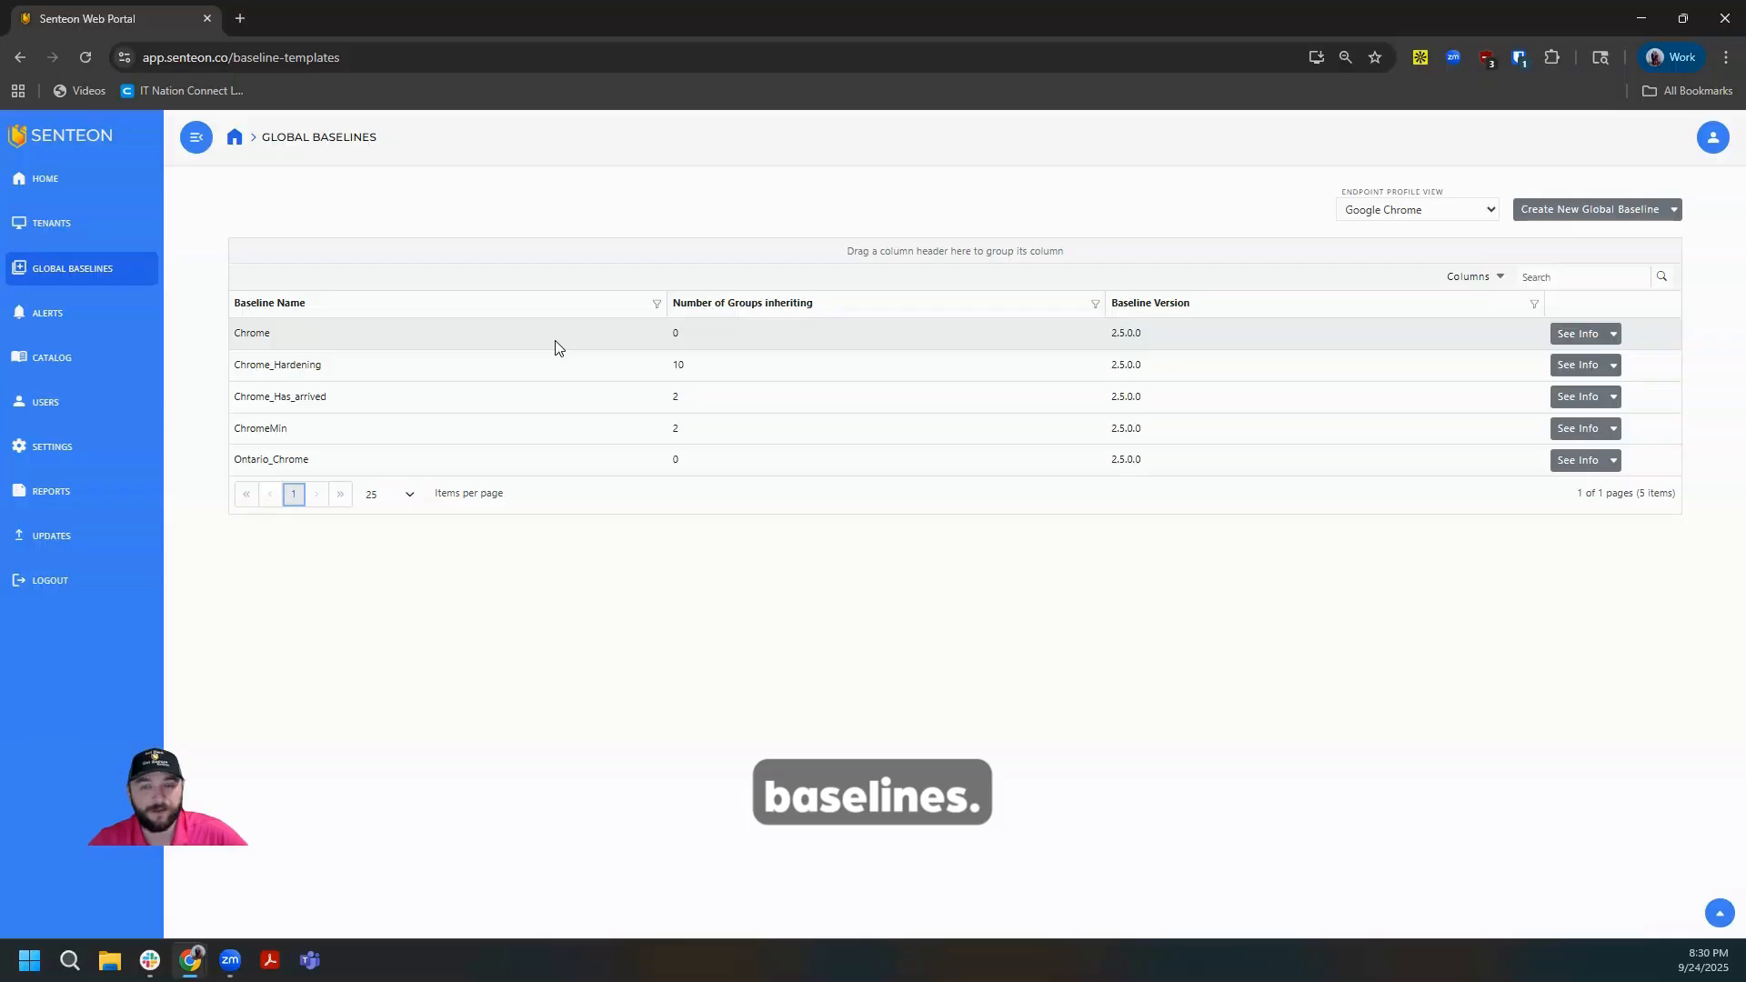
Step: Switch the endpoint profile view to Microsoft Edge and start a new global baseline with the group name Edge
click(1444, 211)
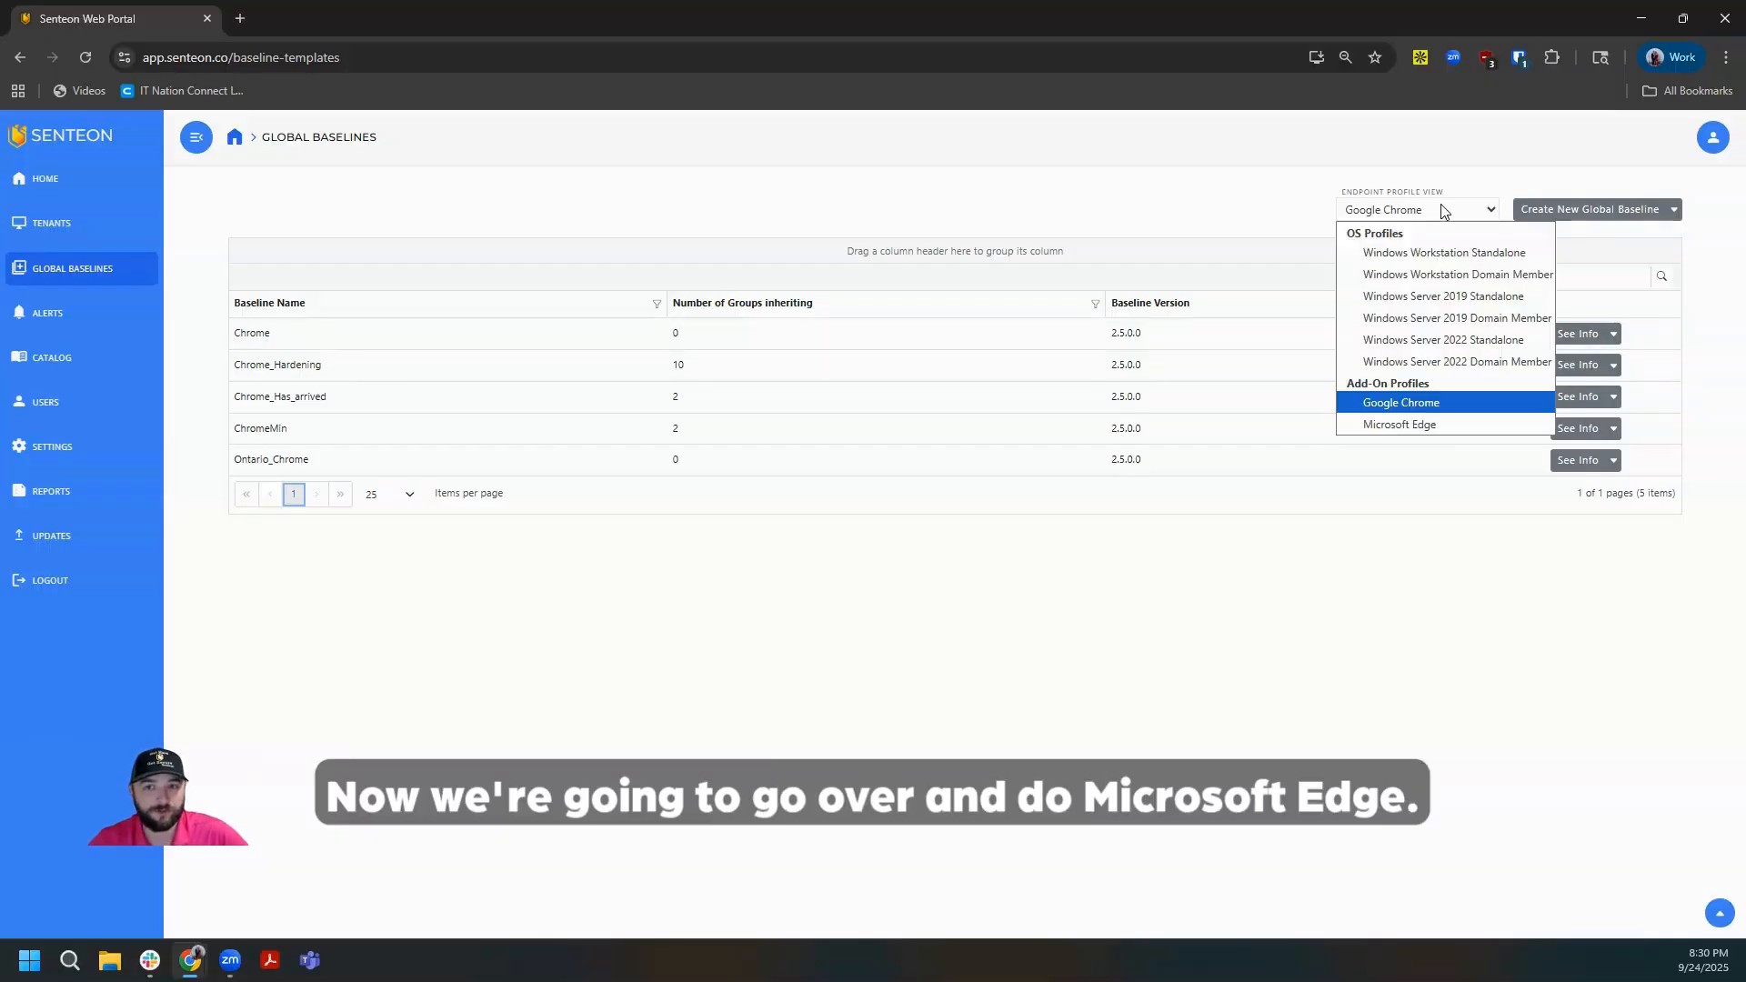
click(1430, 428)
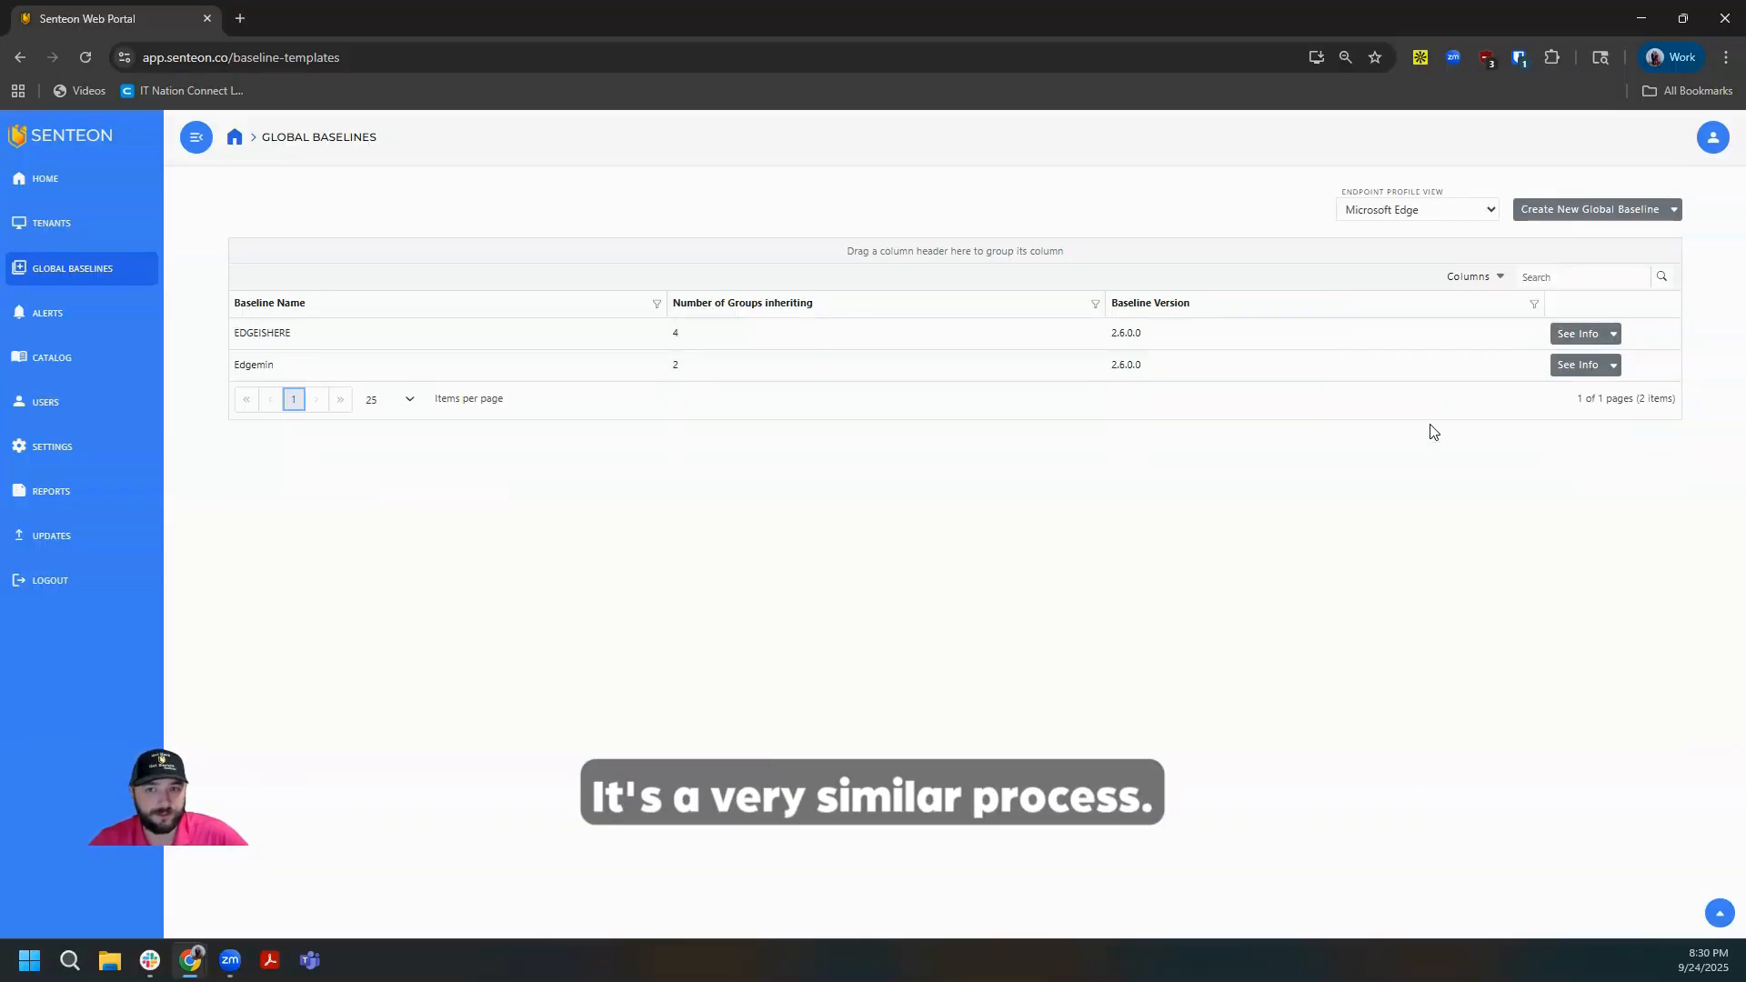
click(1593, 210)
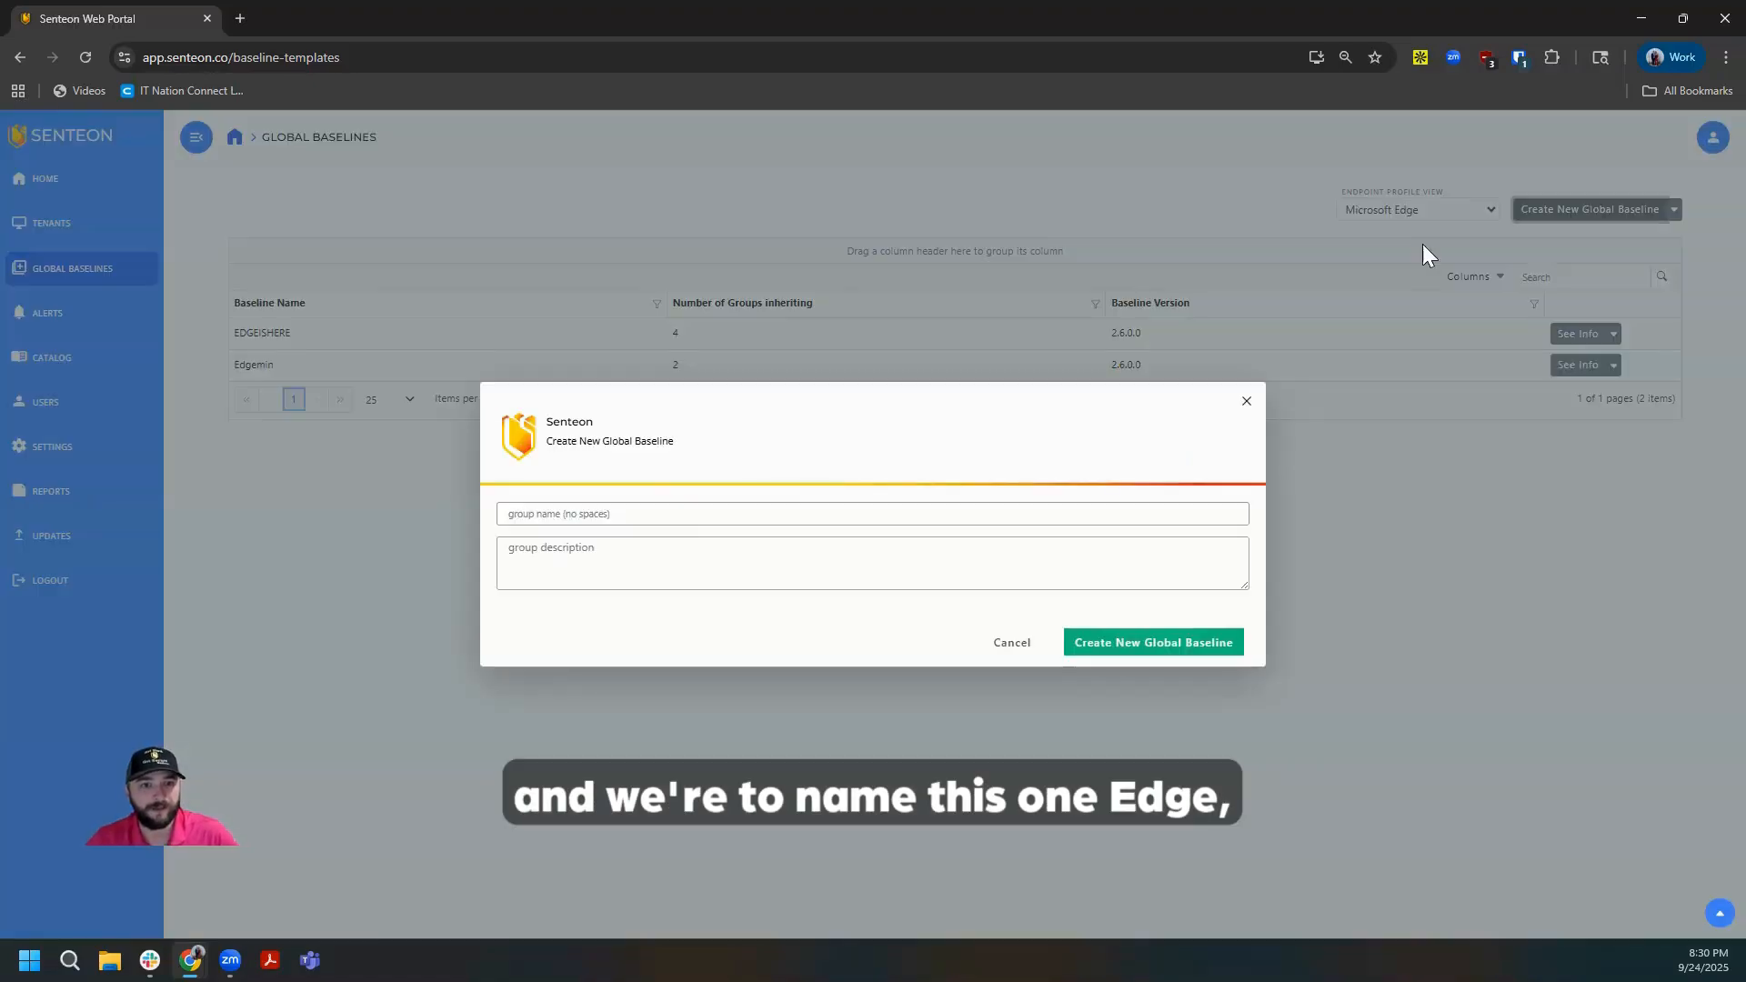
click(677, 514)
text(Edge)
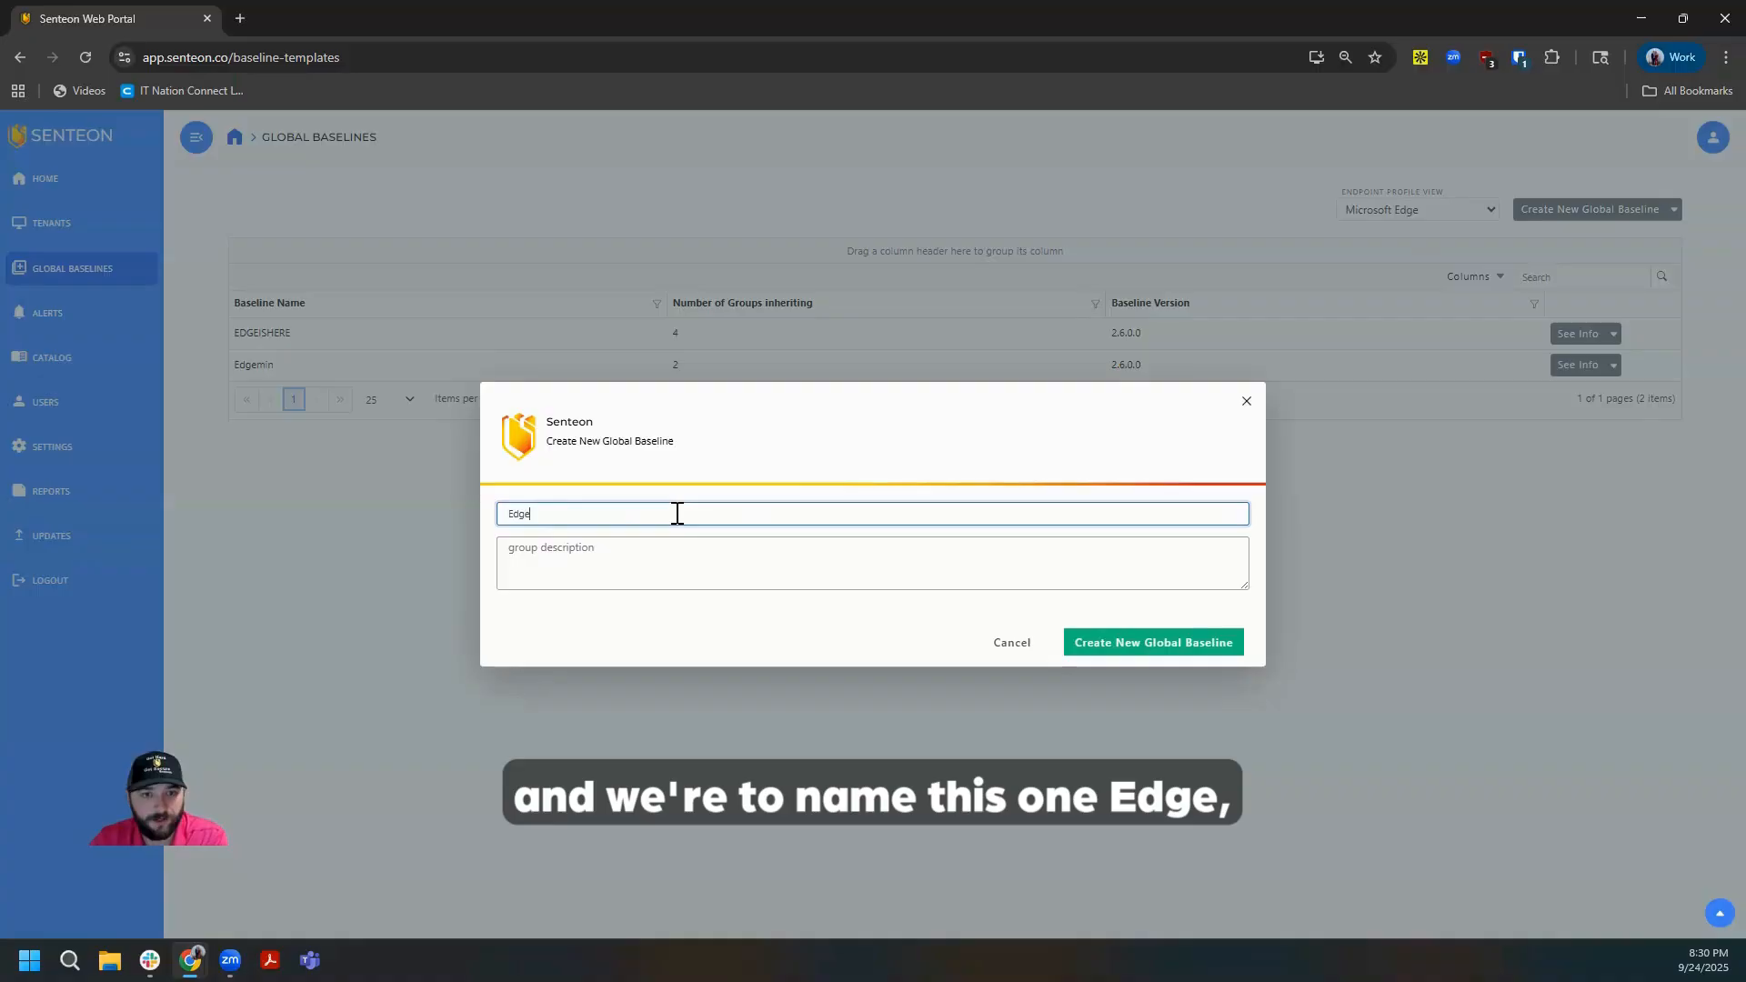
click(1181, 653)
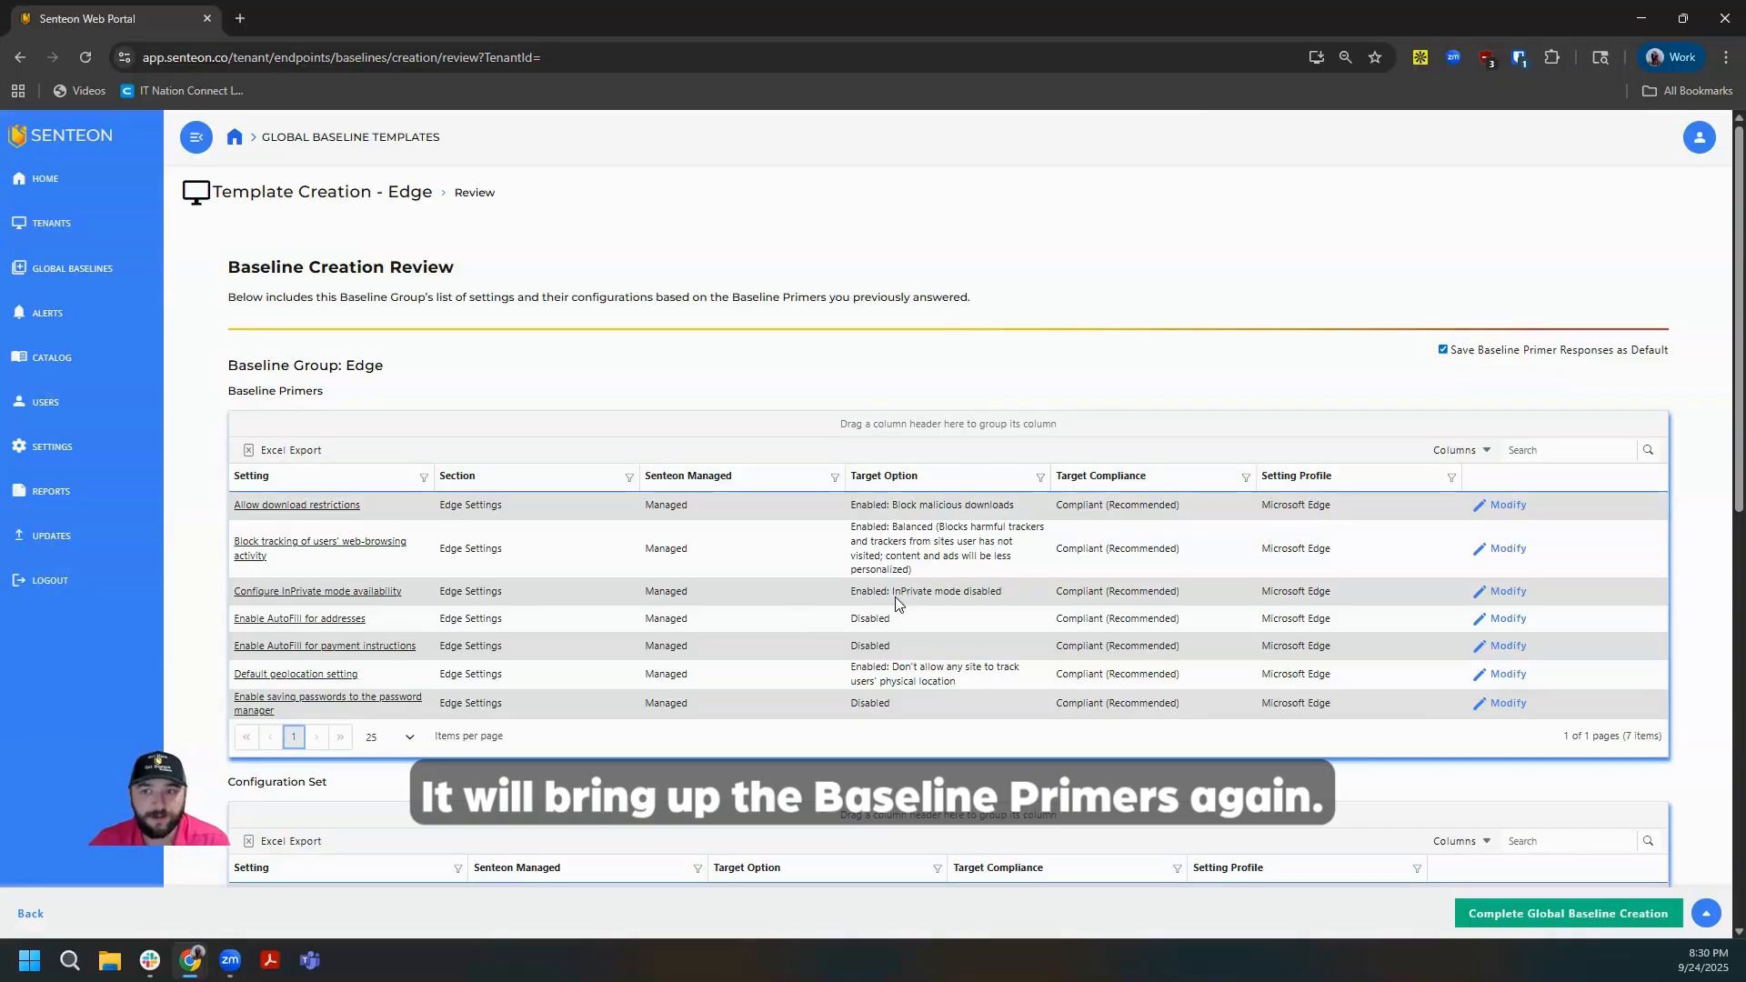
Step: Set the Edge primer settings "Block tracking of users' web-browsing activity" and "Default geolocation setting" to Unmanaged and return to the review
click(1509, 597)
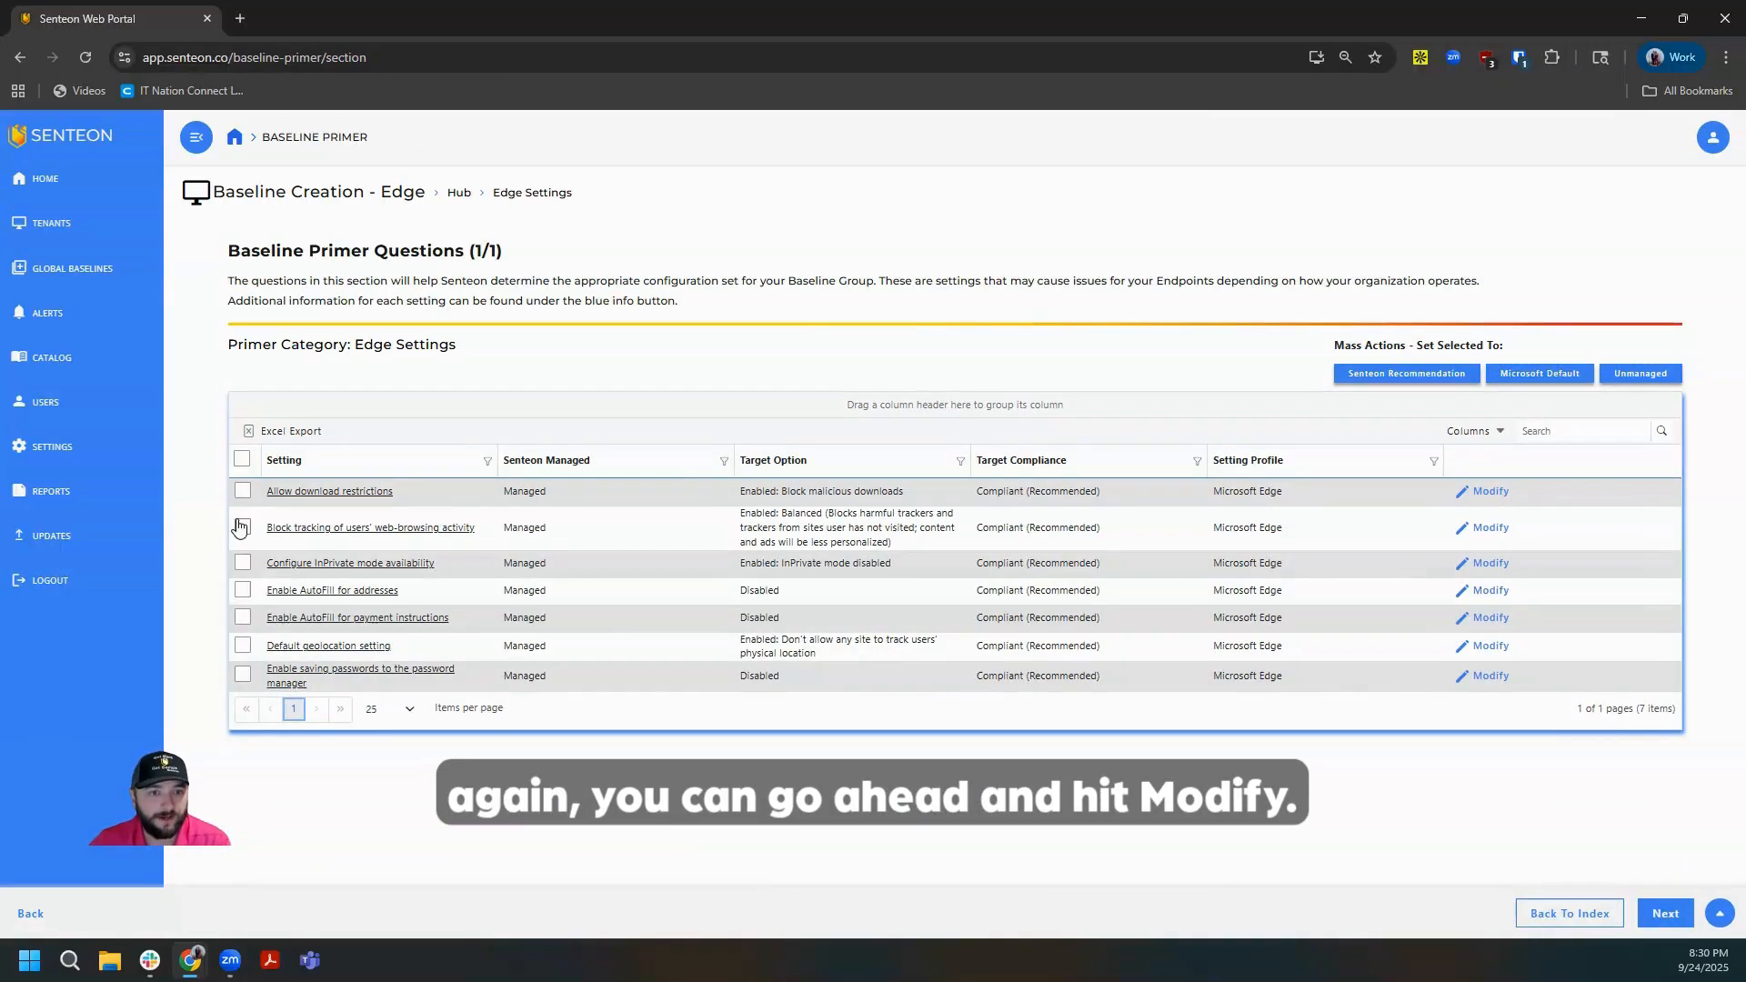
click(243, 527)
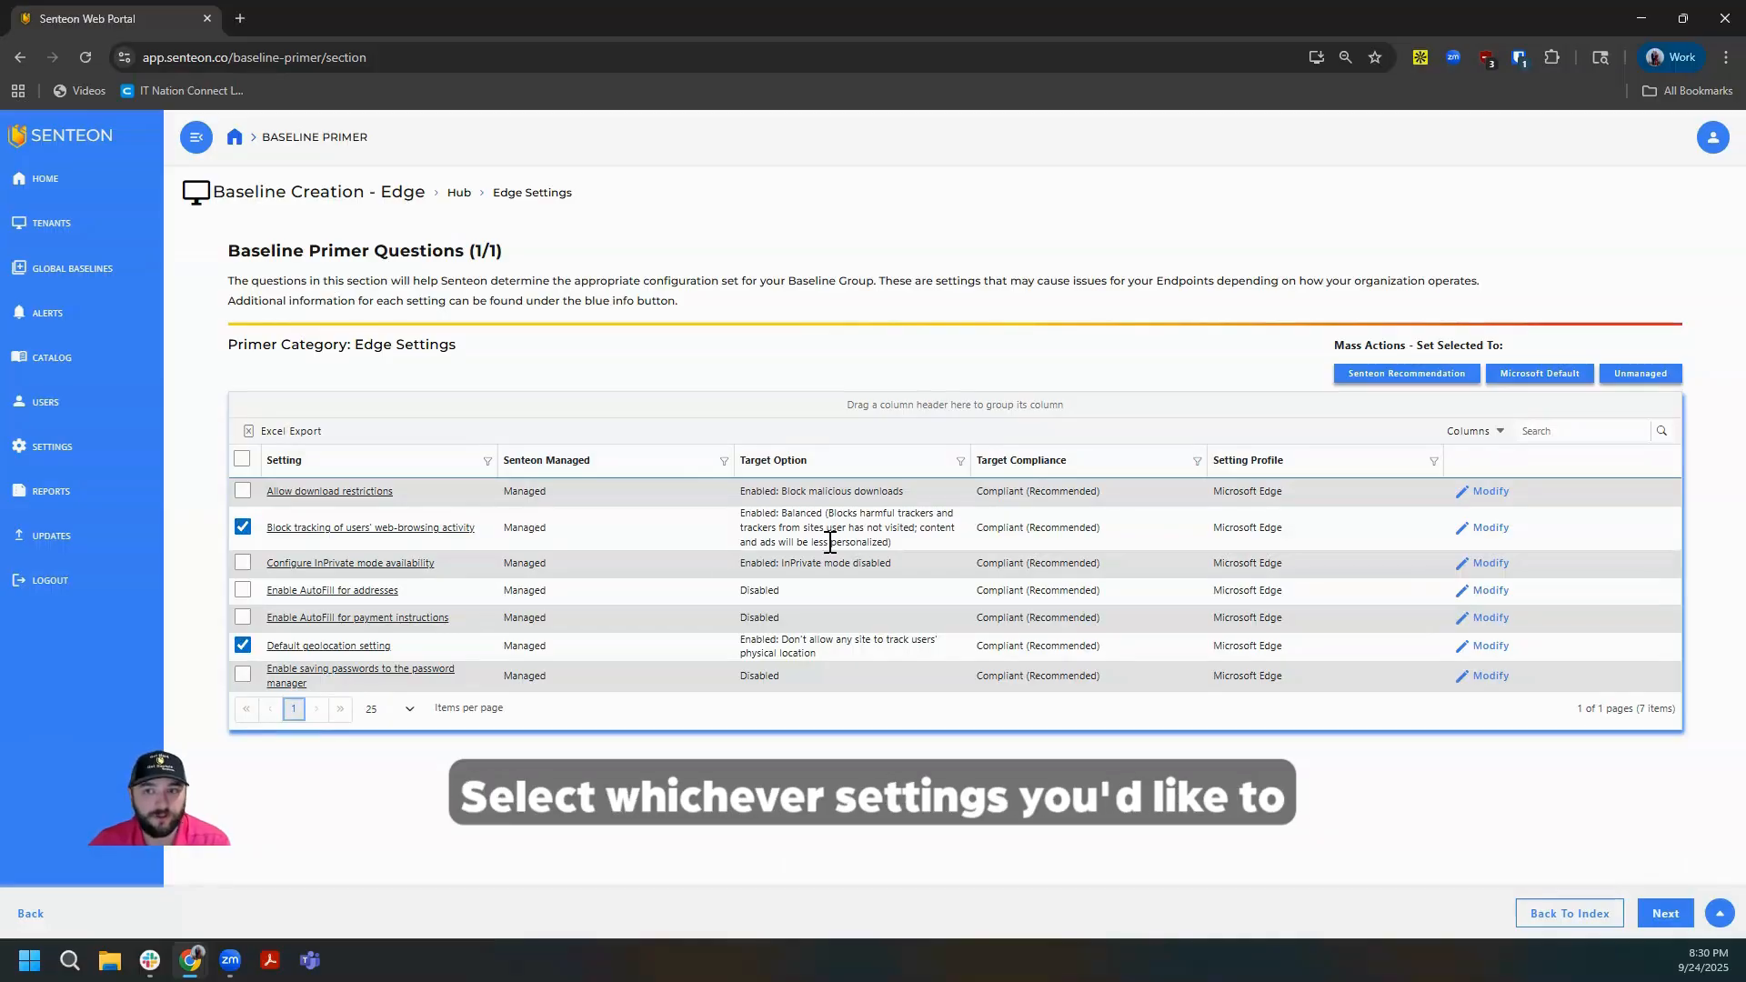
click(1624, 371)
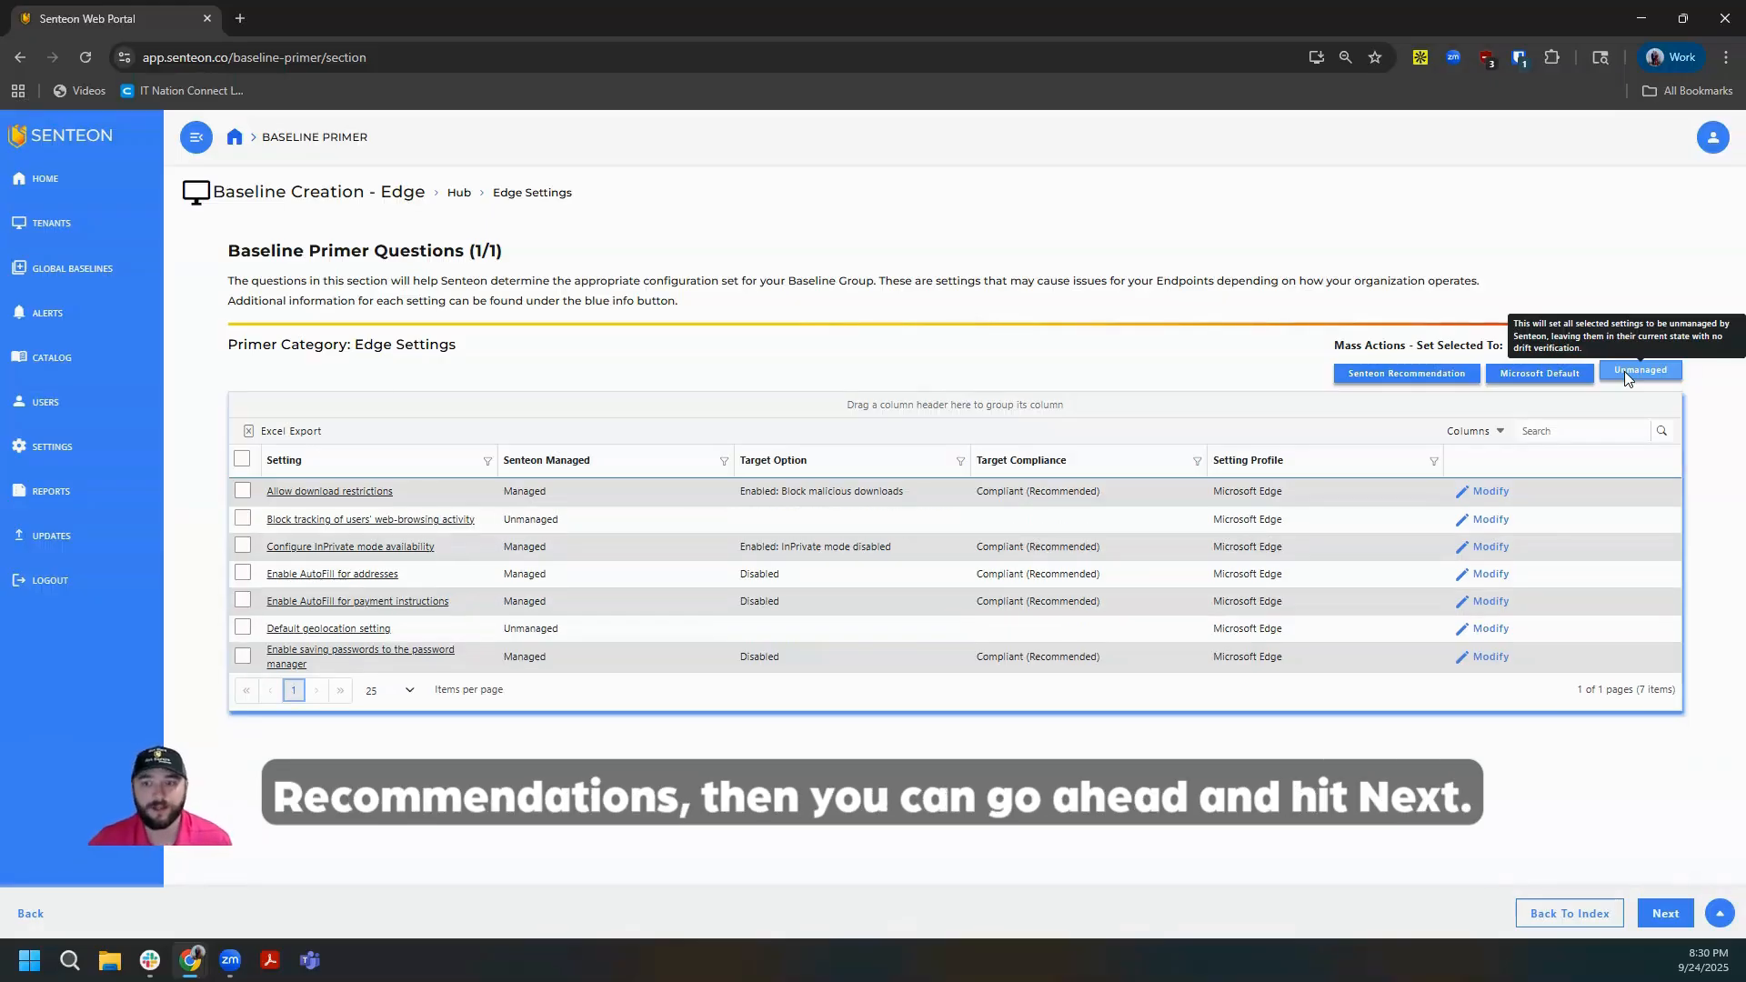
click(1664, 914)
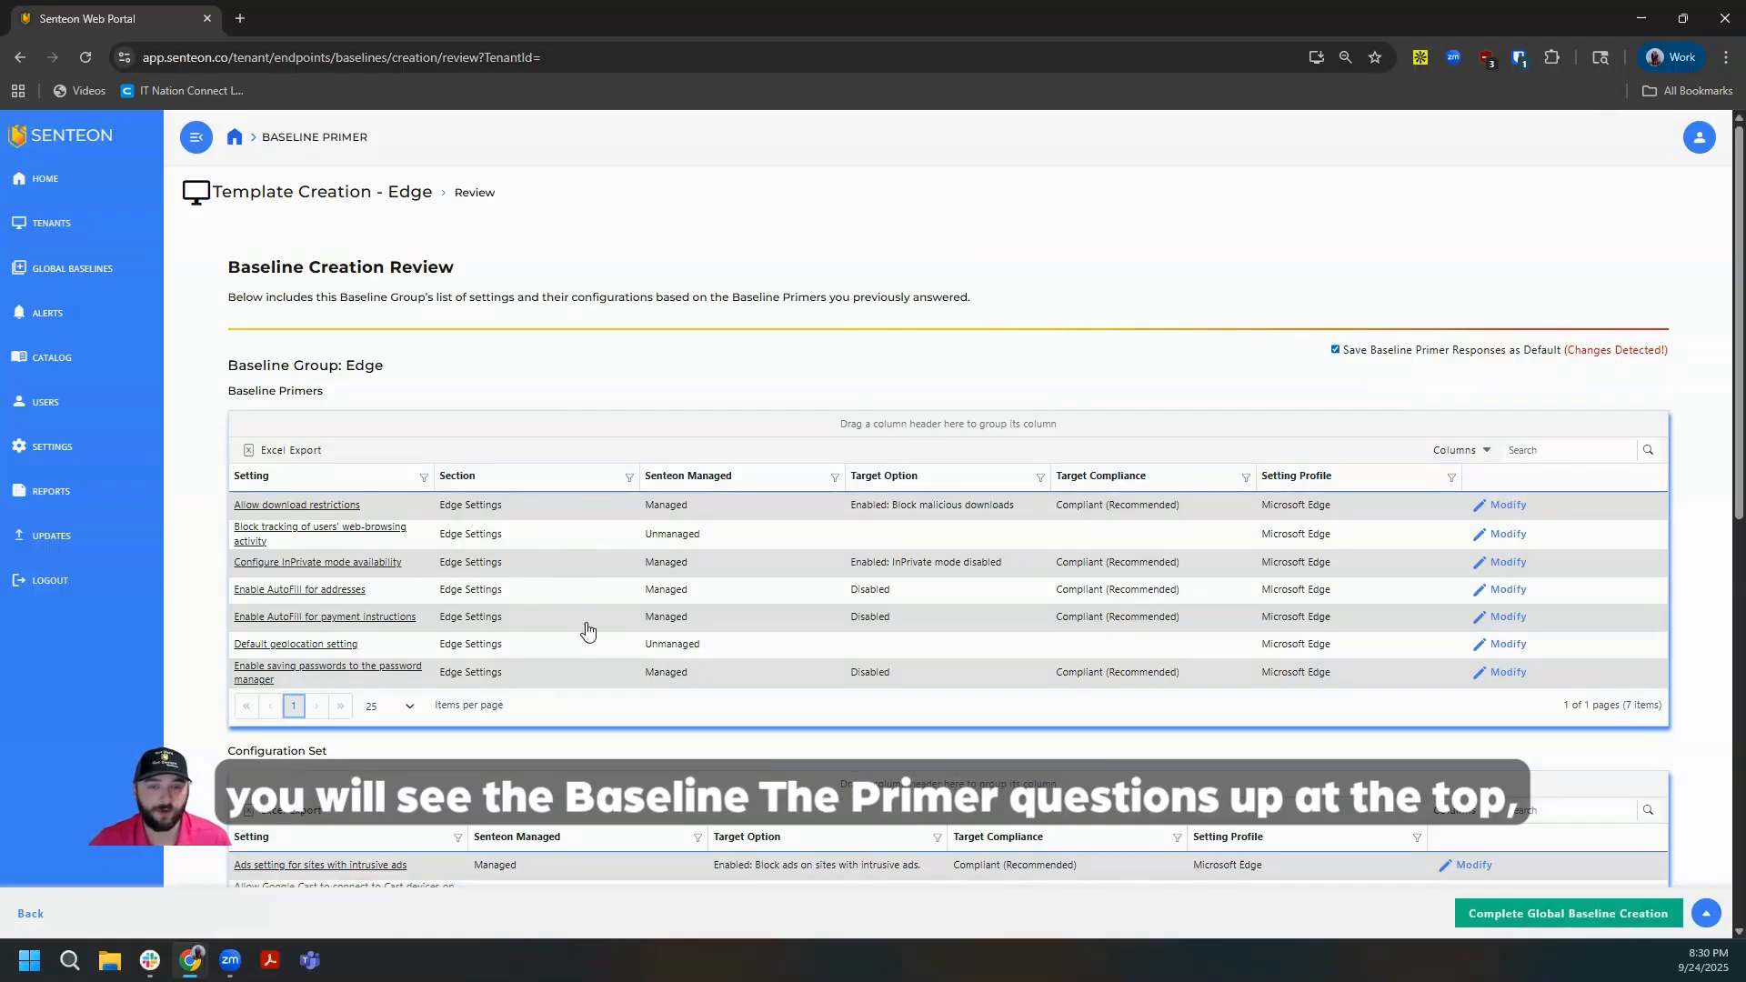
Step: Review the Edge baseline's configuration set and complete the global baseline creation
scroll(700, 635, down, 8)
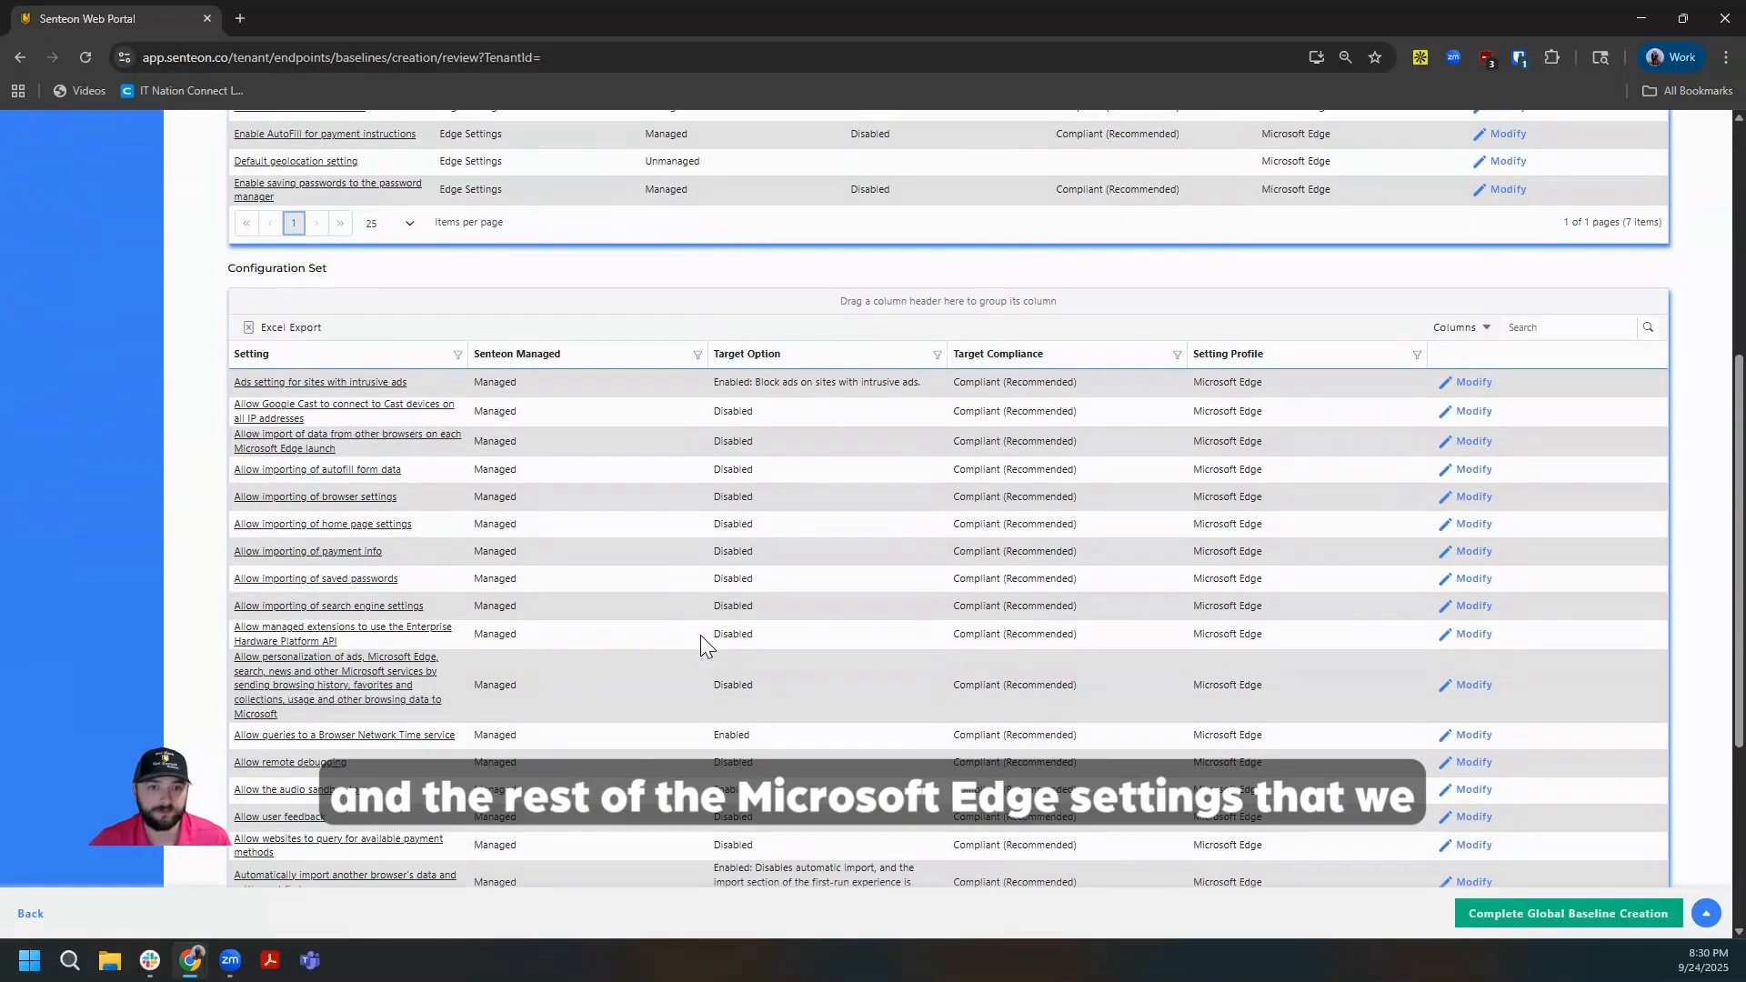
scroll(701, 635, down, 2)
scroll(701, 635, up, 3)
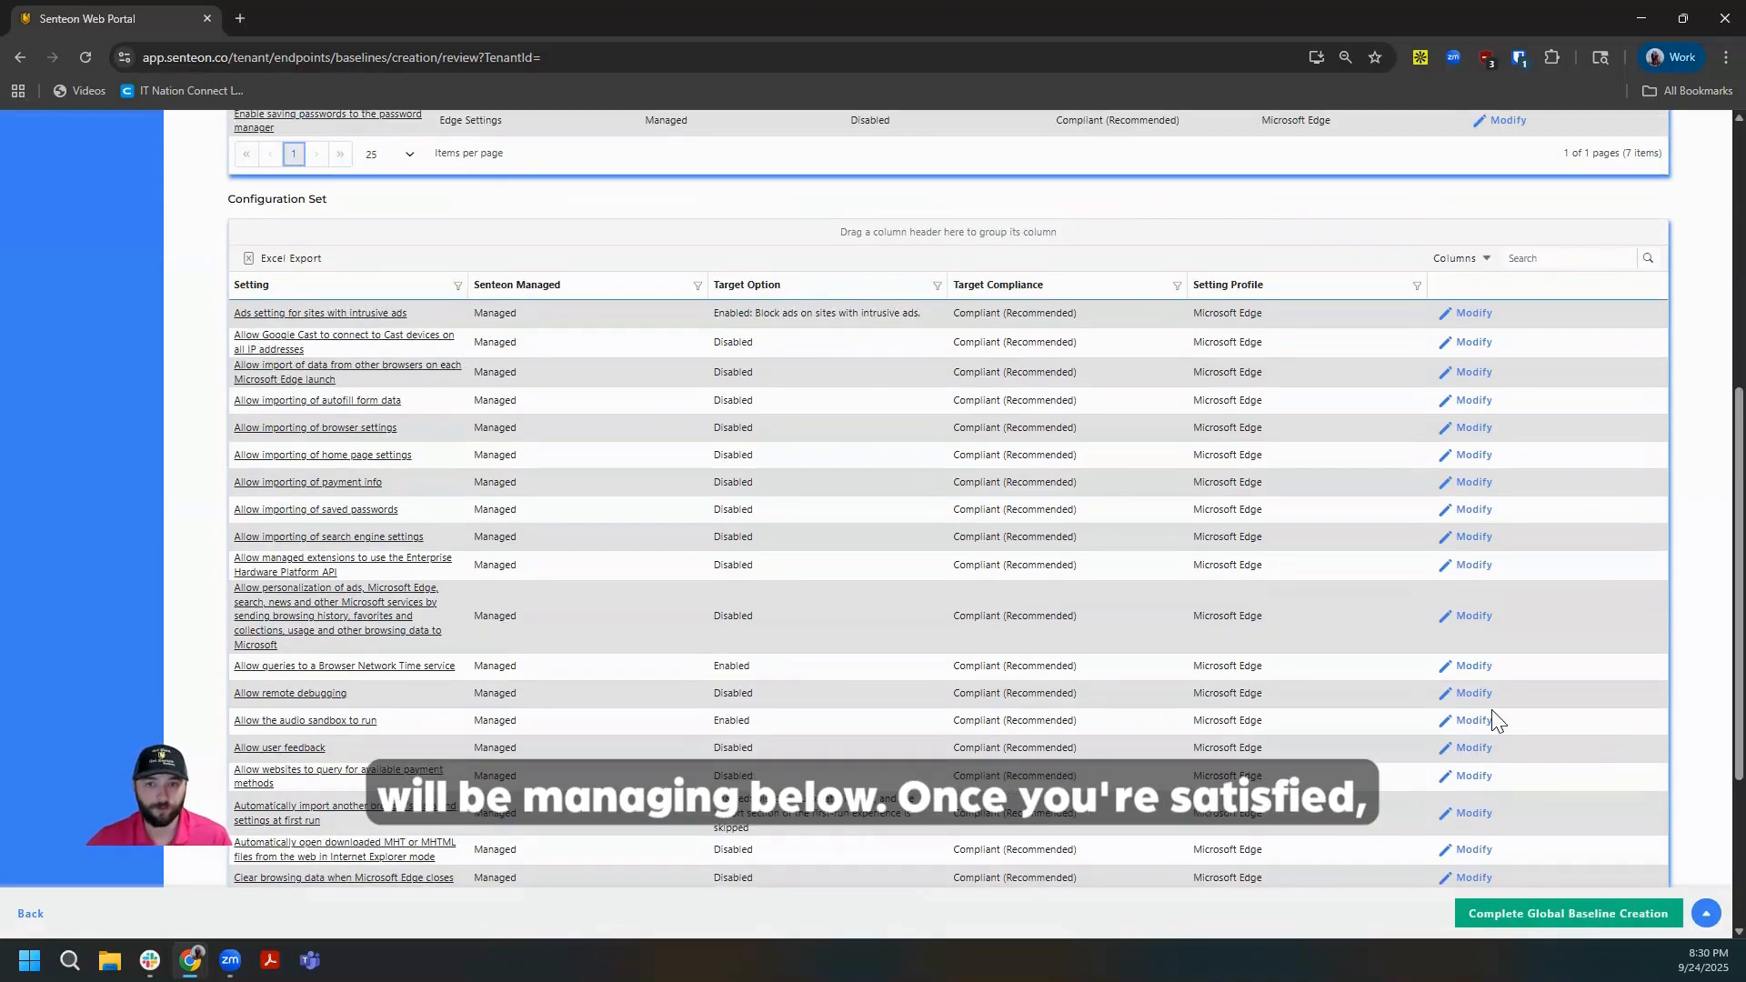
click(1558, 920)
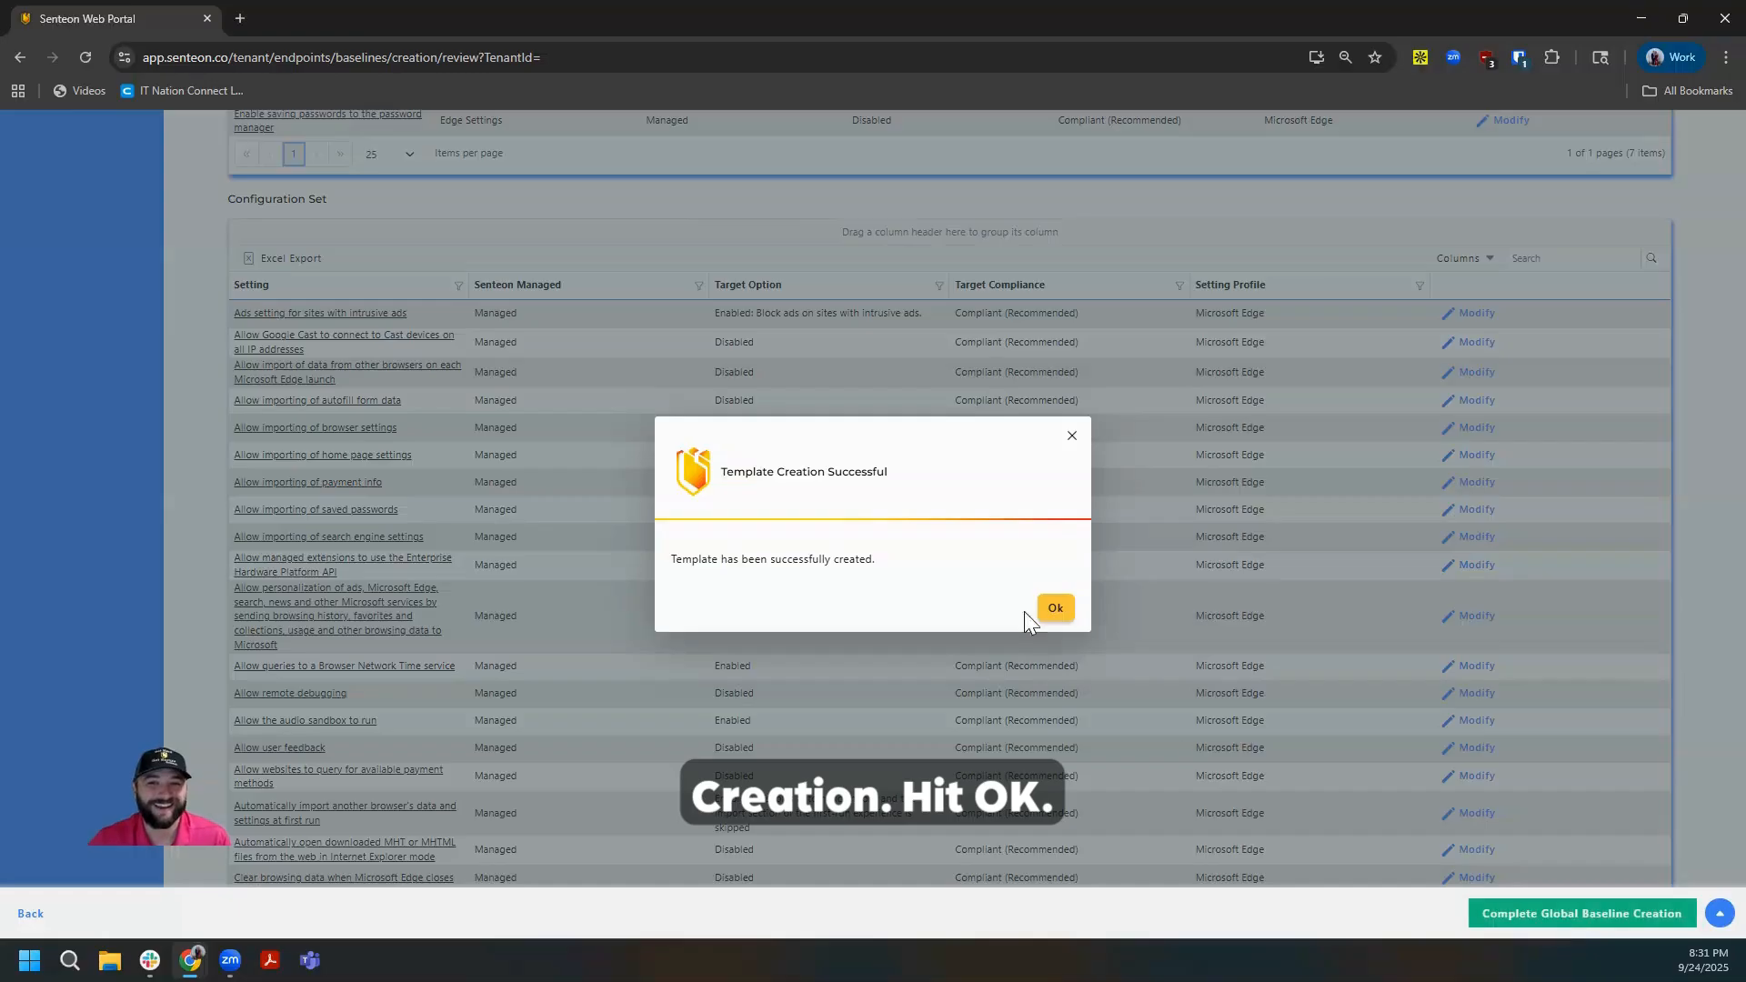
click(1053, 607)
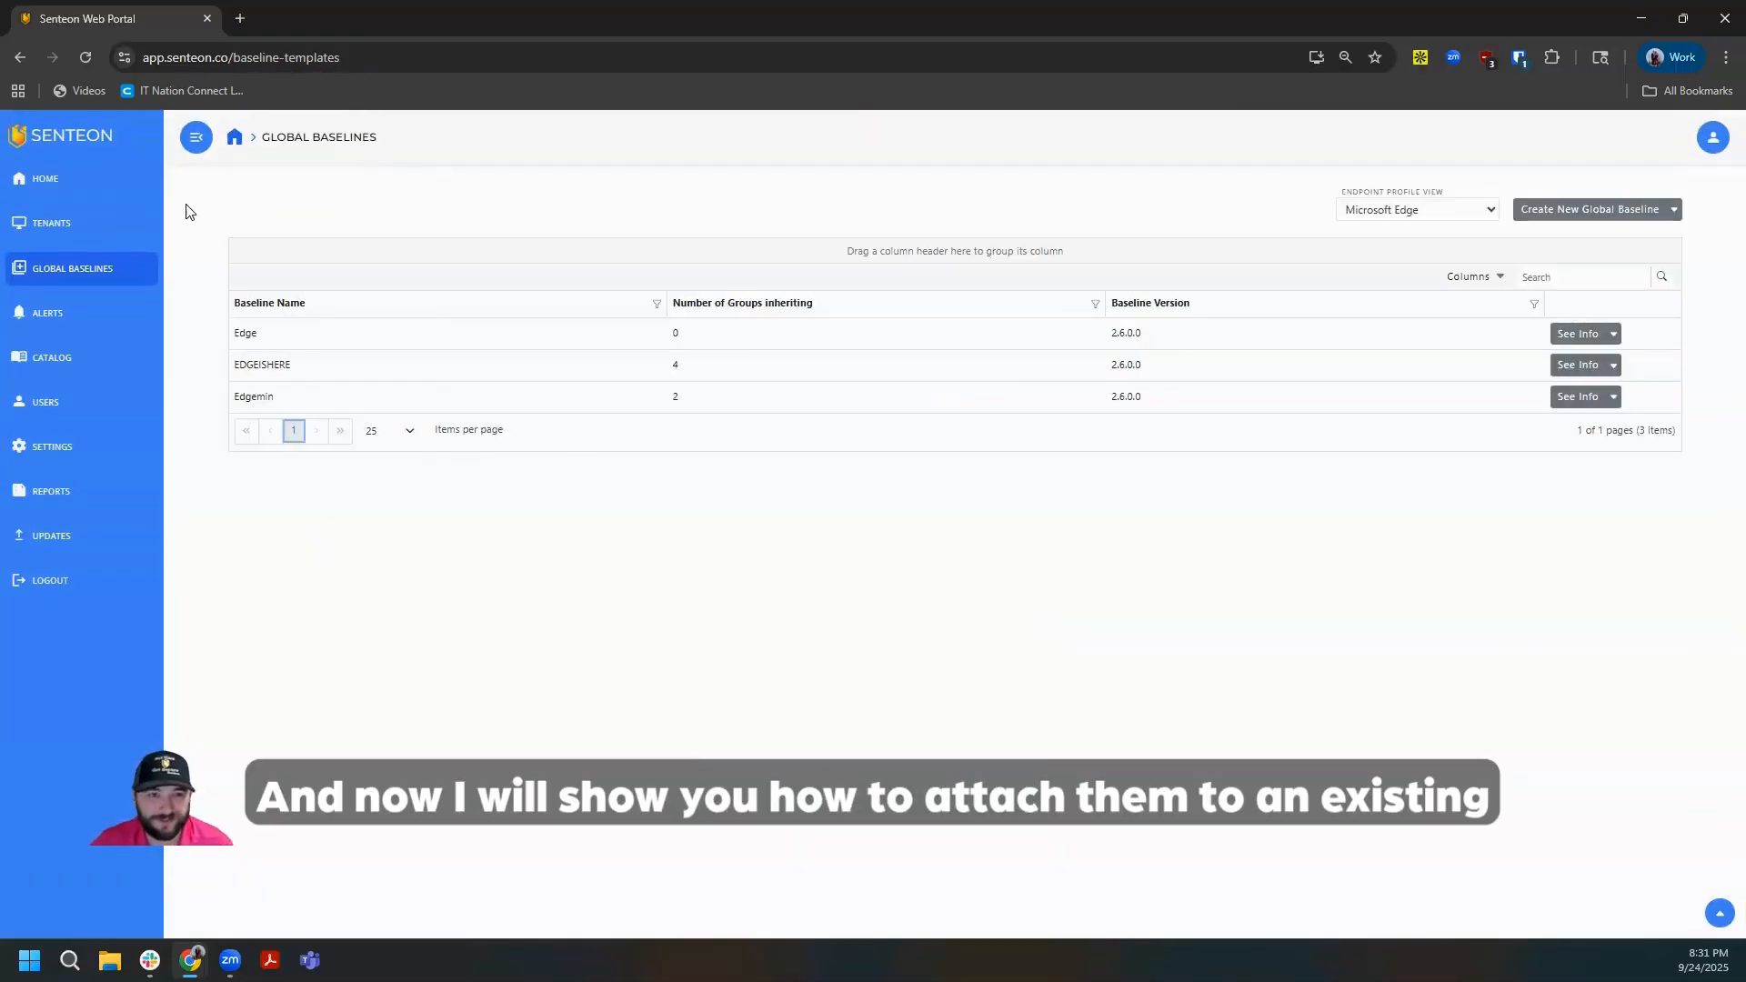
Step: Open the MiamiDolphins tenant's baselines and start managing the global add-on baselines of the McDaniel baseline
click(84, 244)
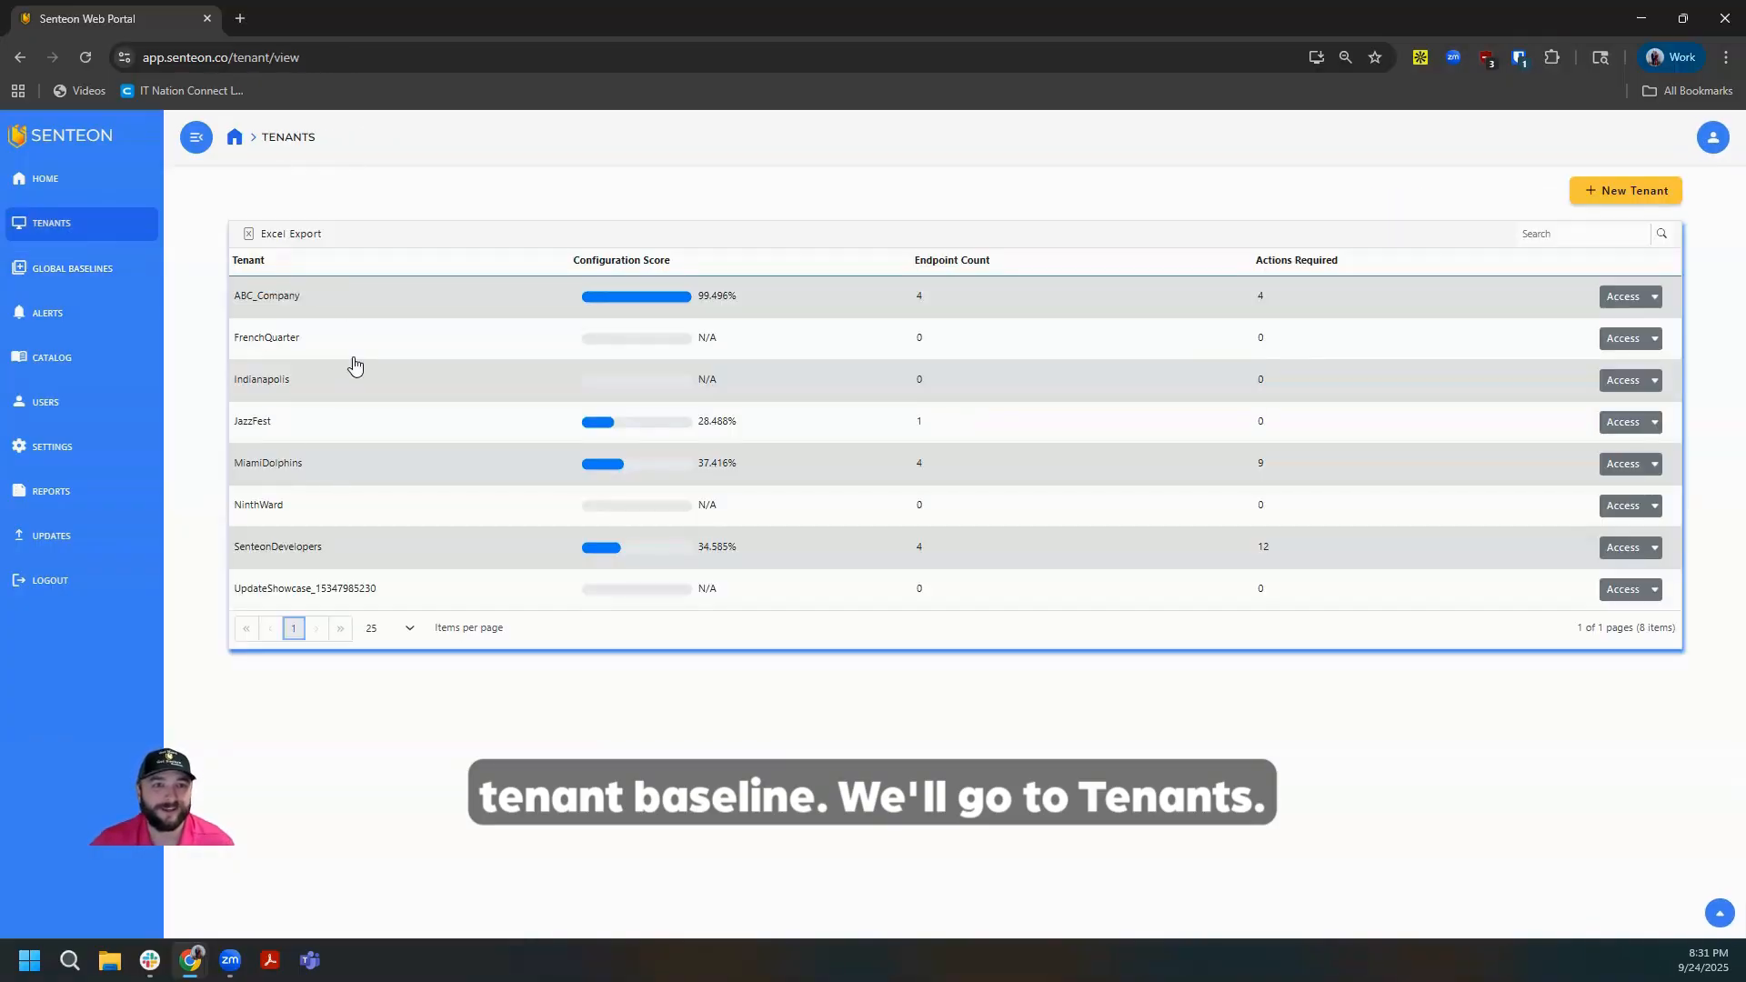
click(285, 463)
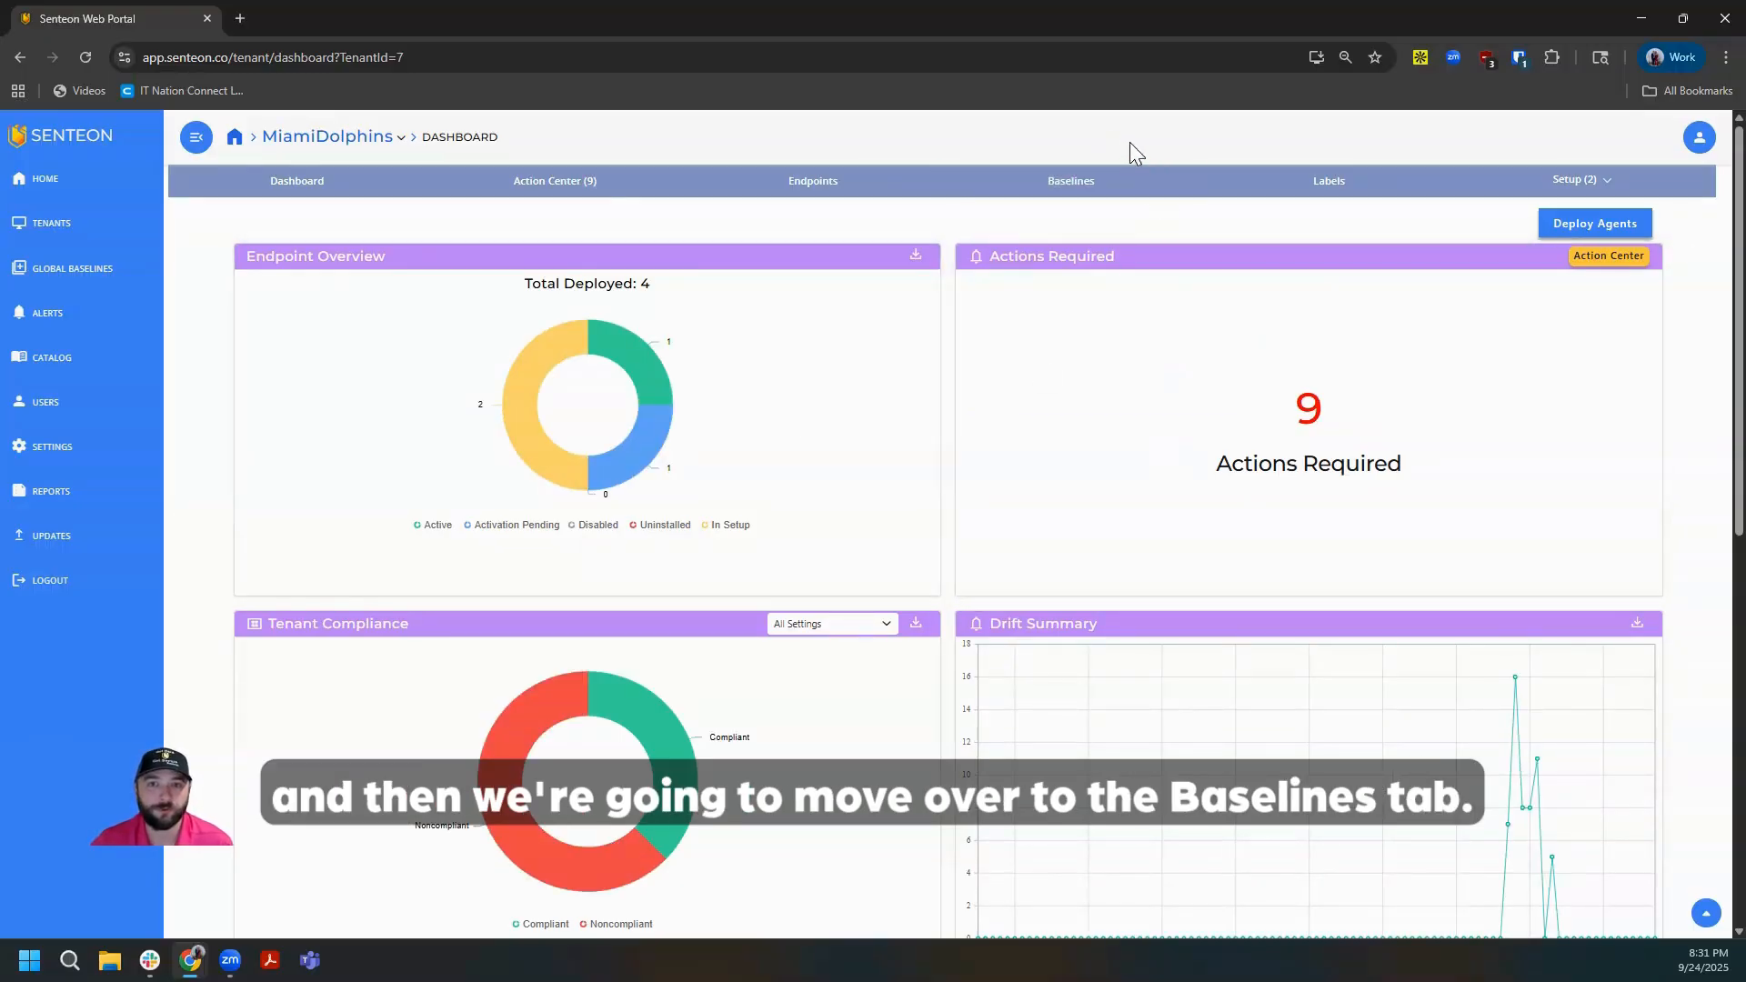
click(1078, 182)
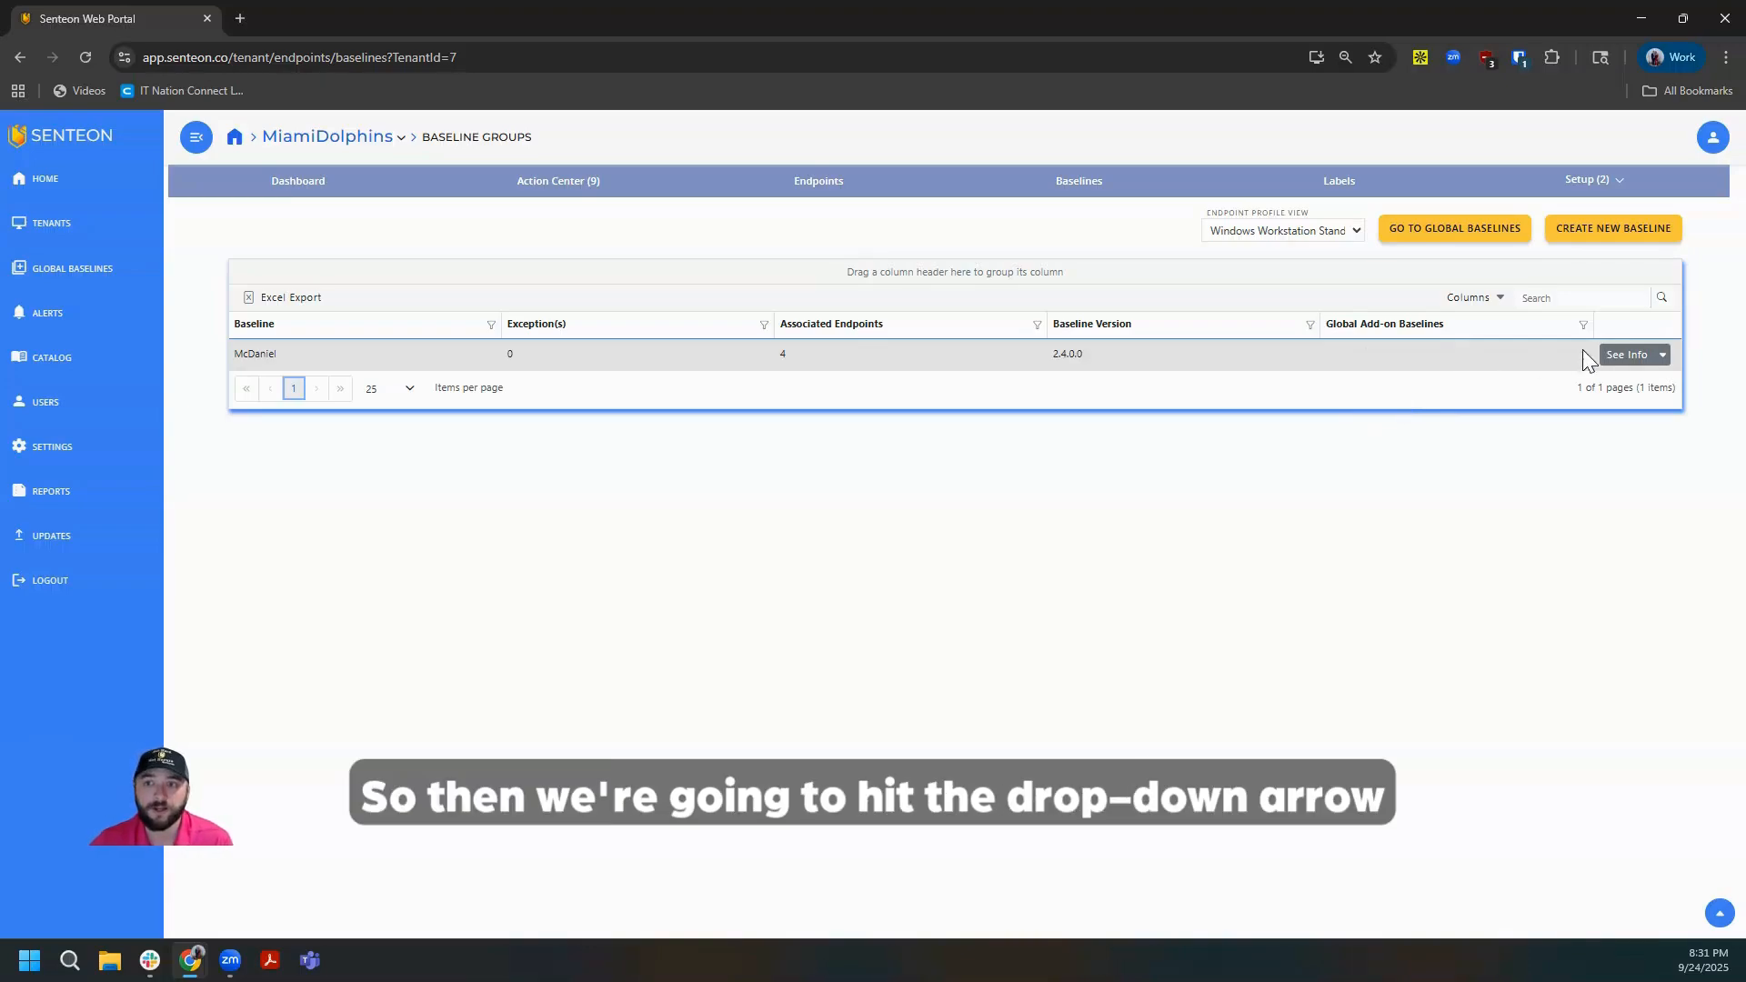
click(1663, 356)
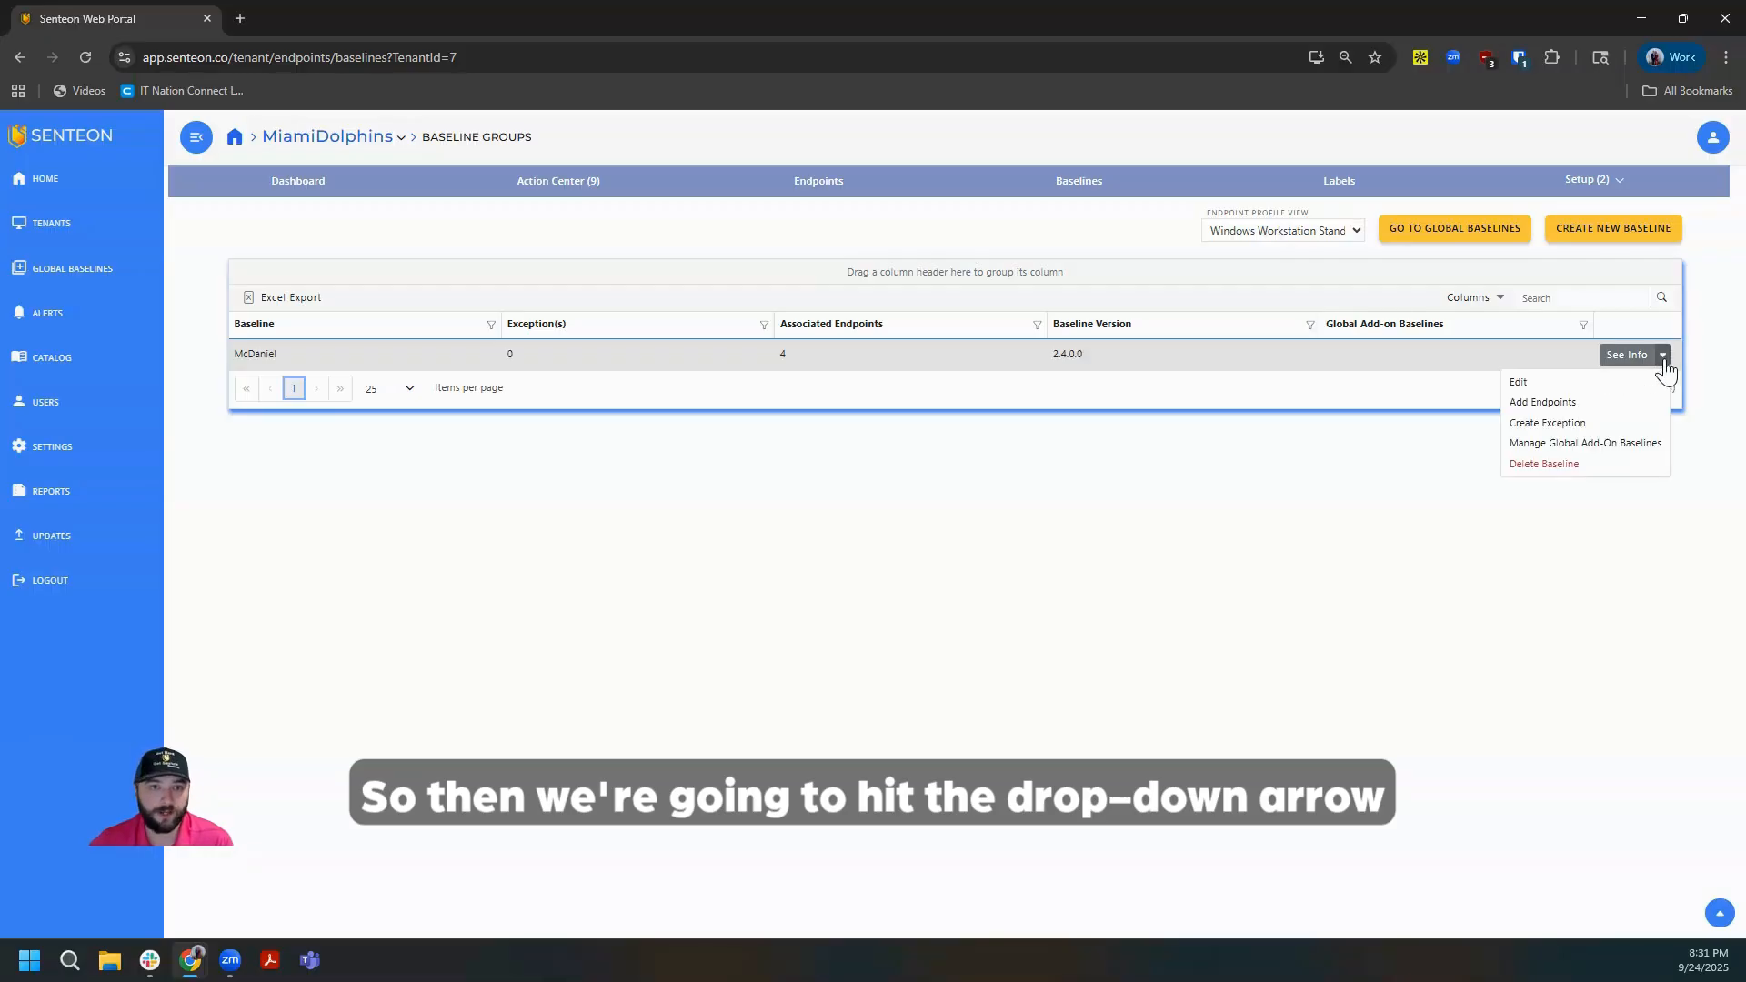
click(1646, 445)
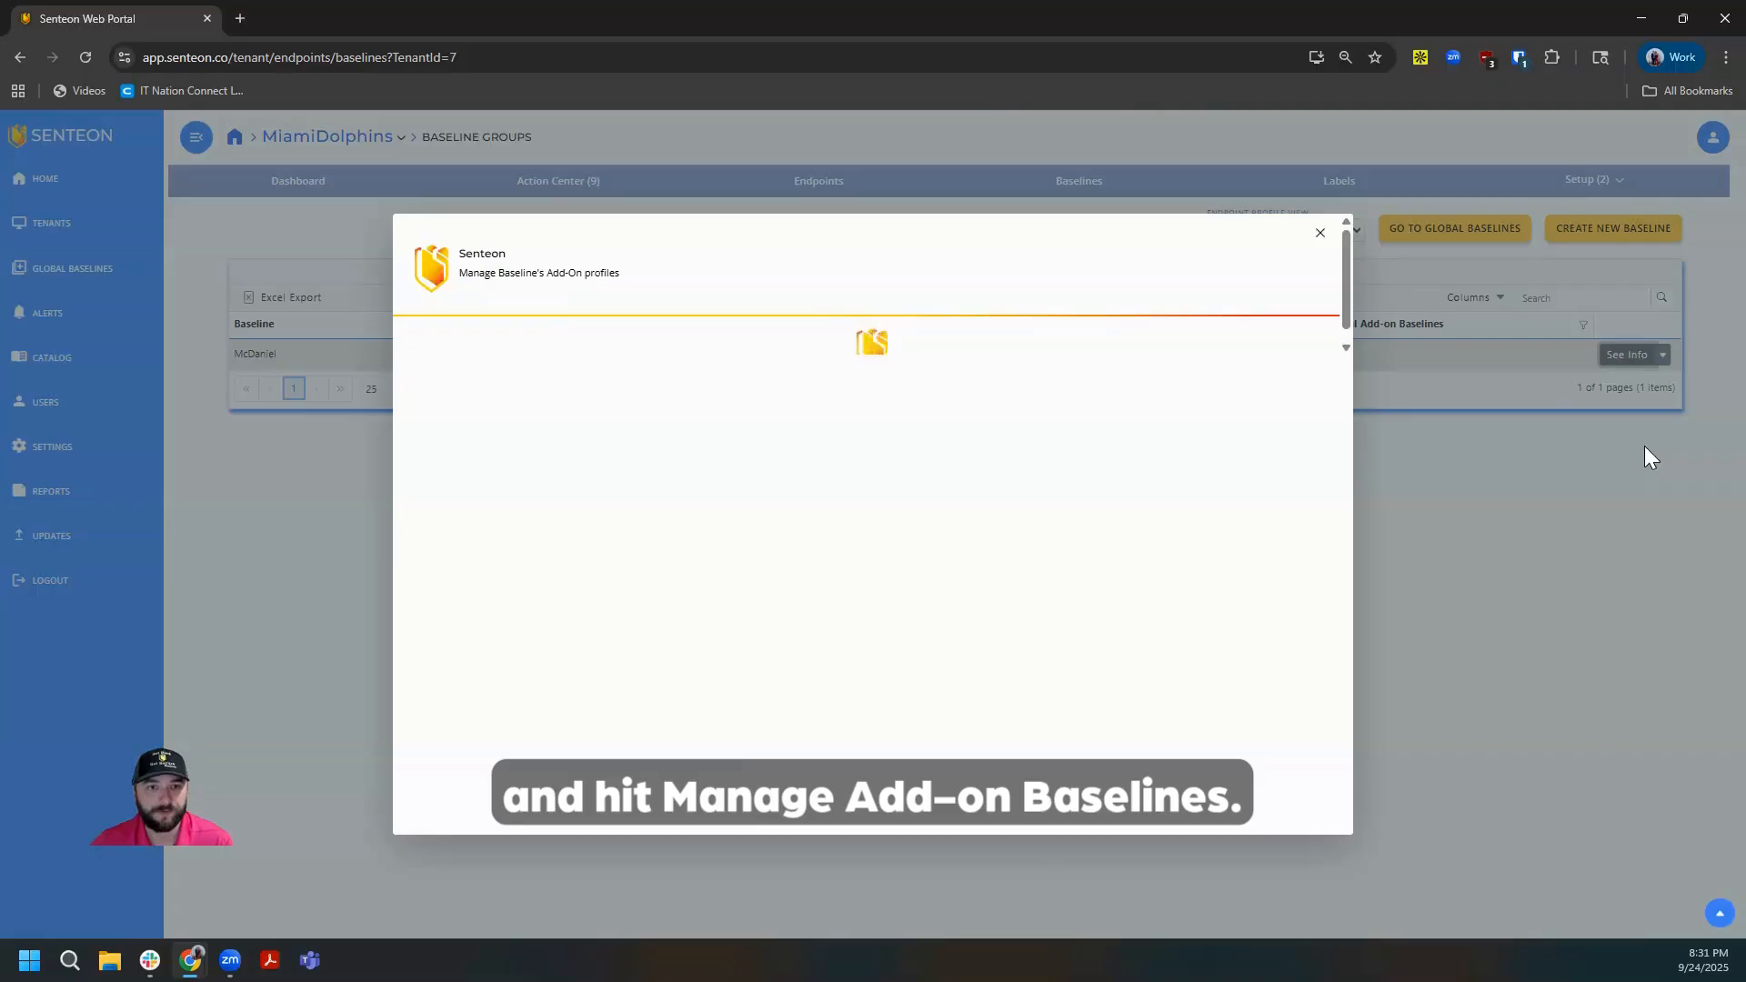
Step: Select the Chrome add-on baseline for Google Chrome and Edge for Microsoft Edge, choose Simple Update as attachment method, and proceed to the review
click(456, 448)
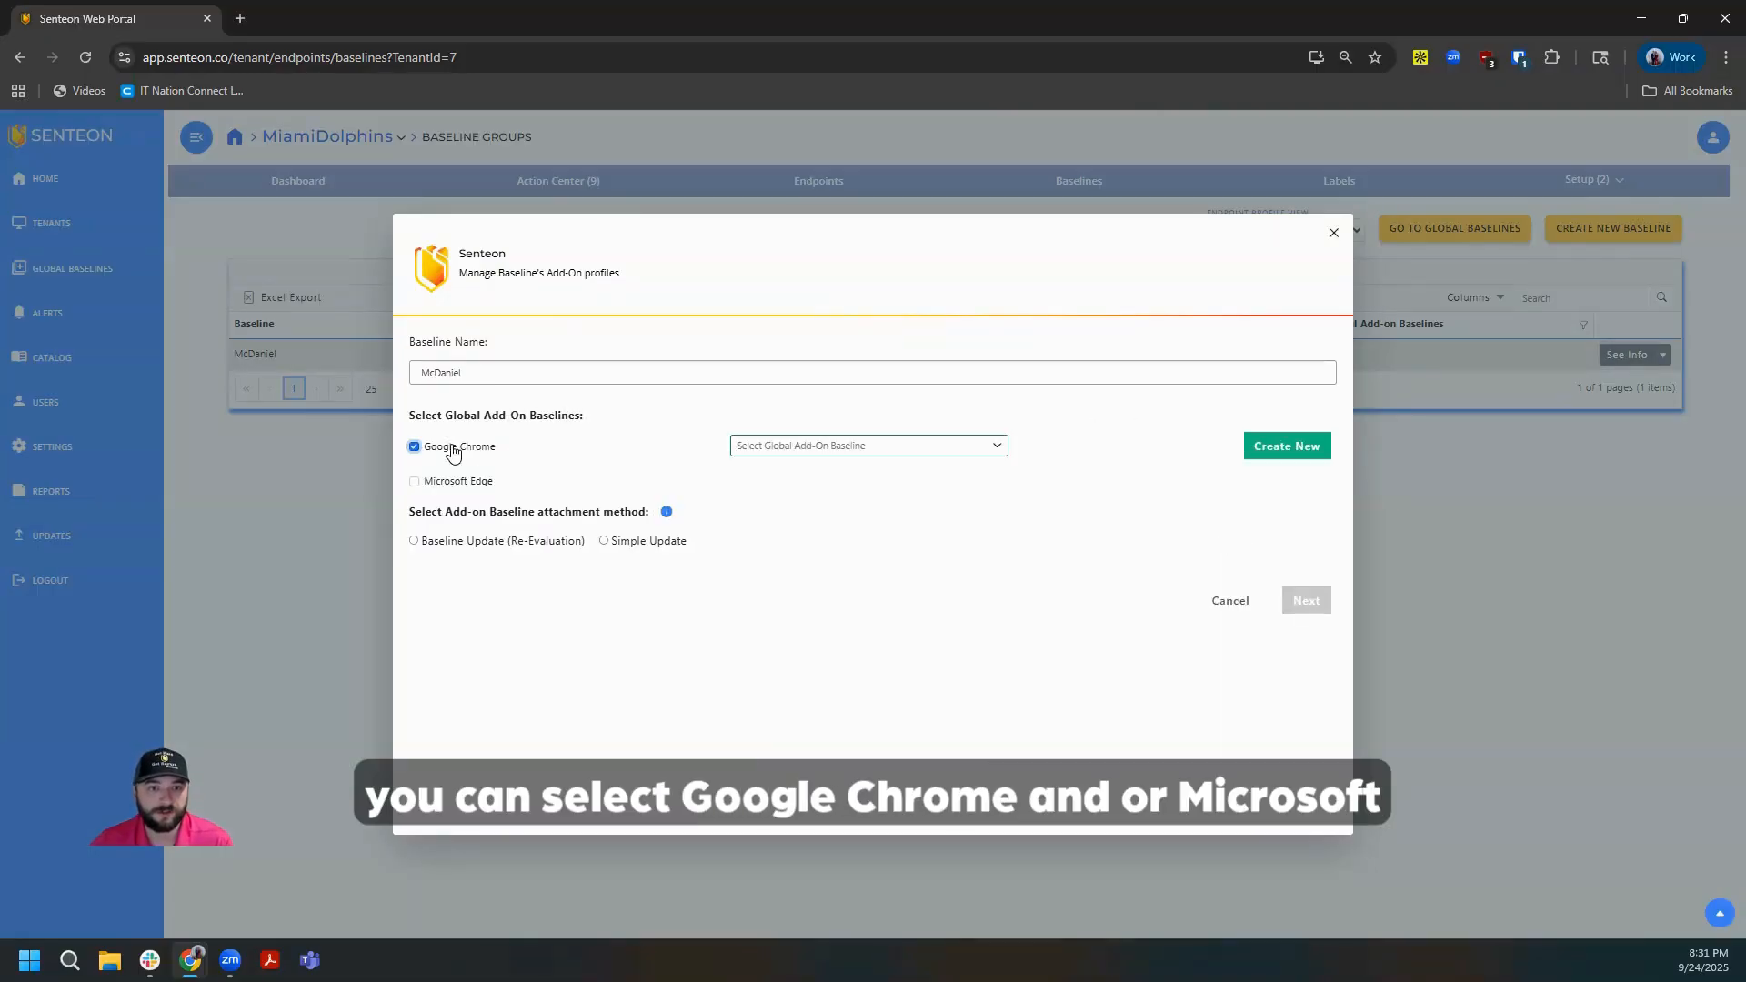
click(462, 482)
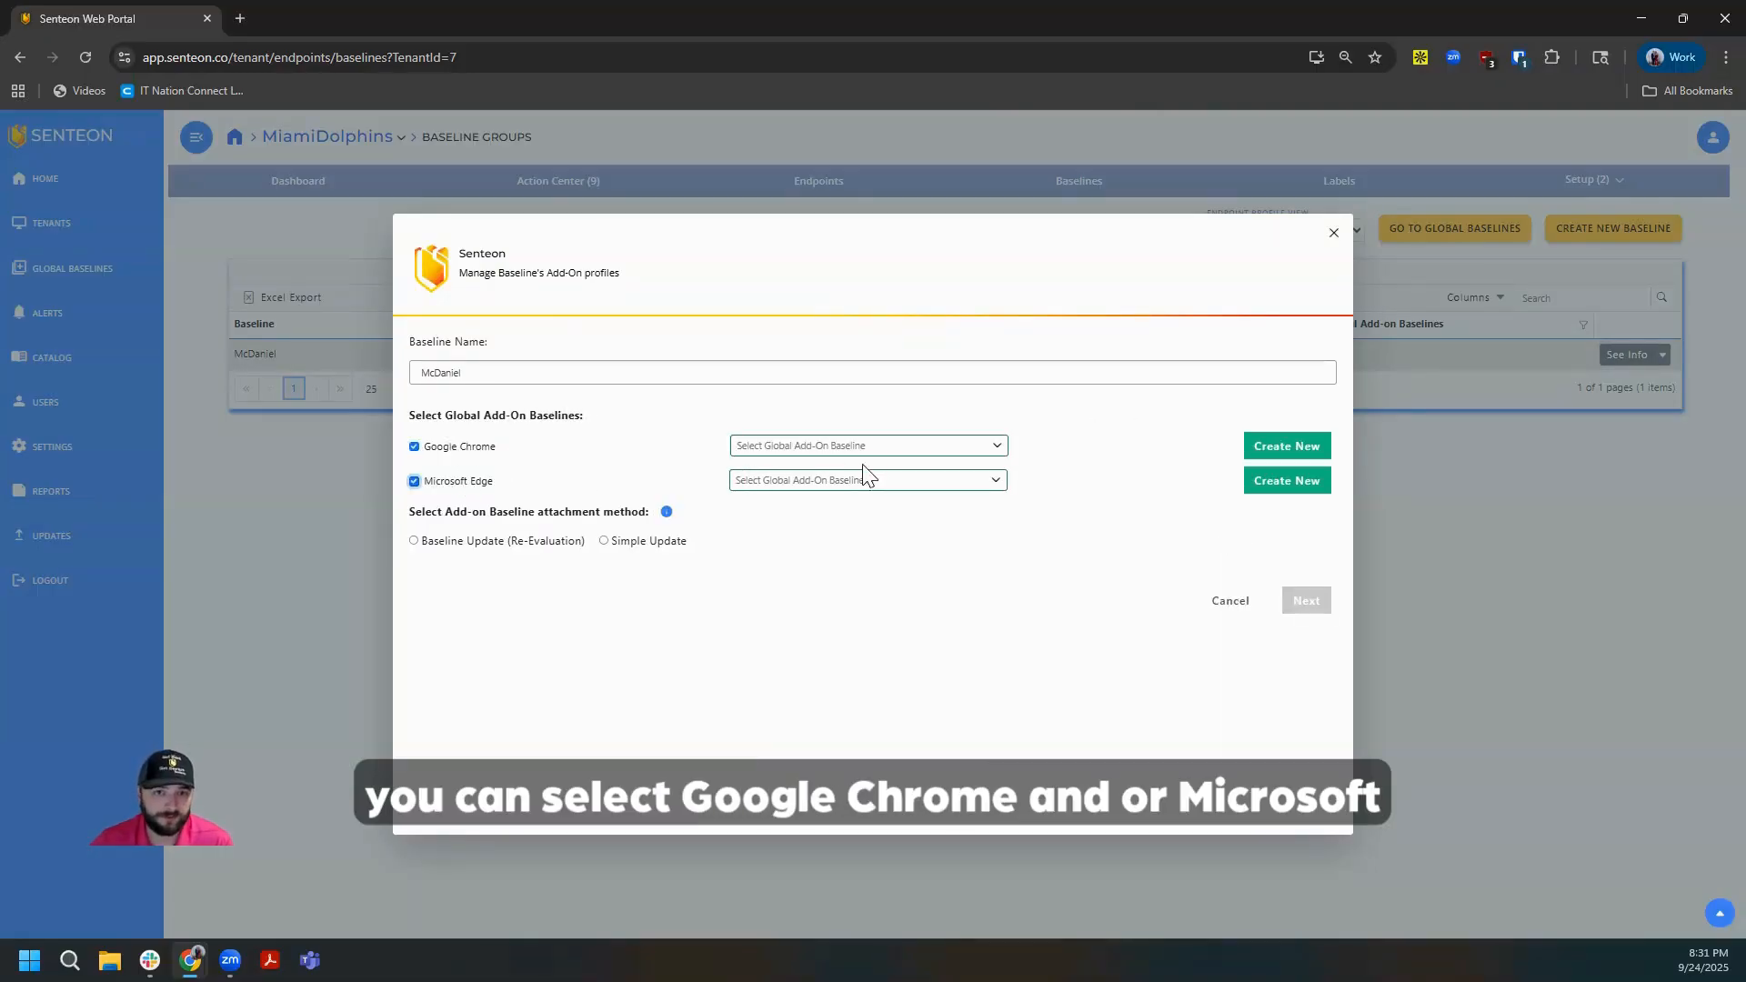
click(880, 449)
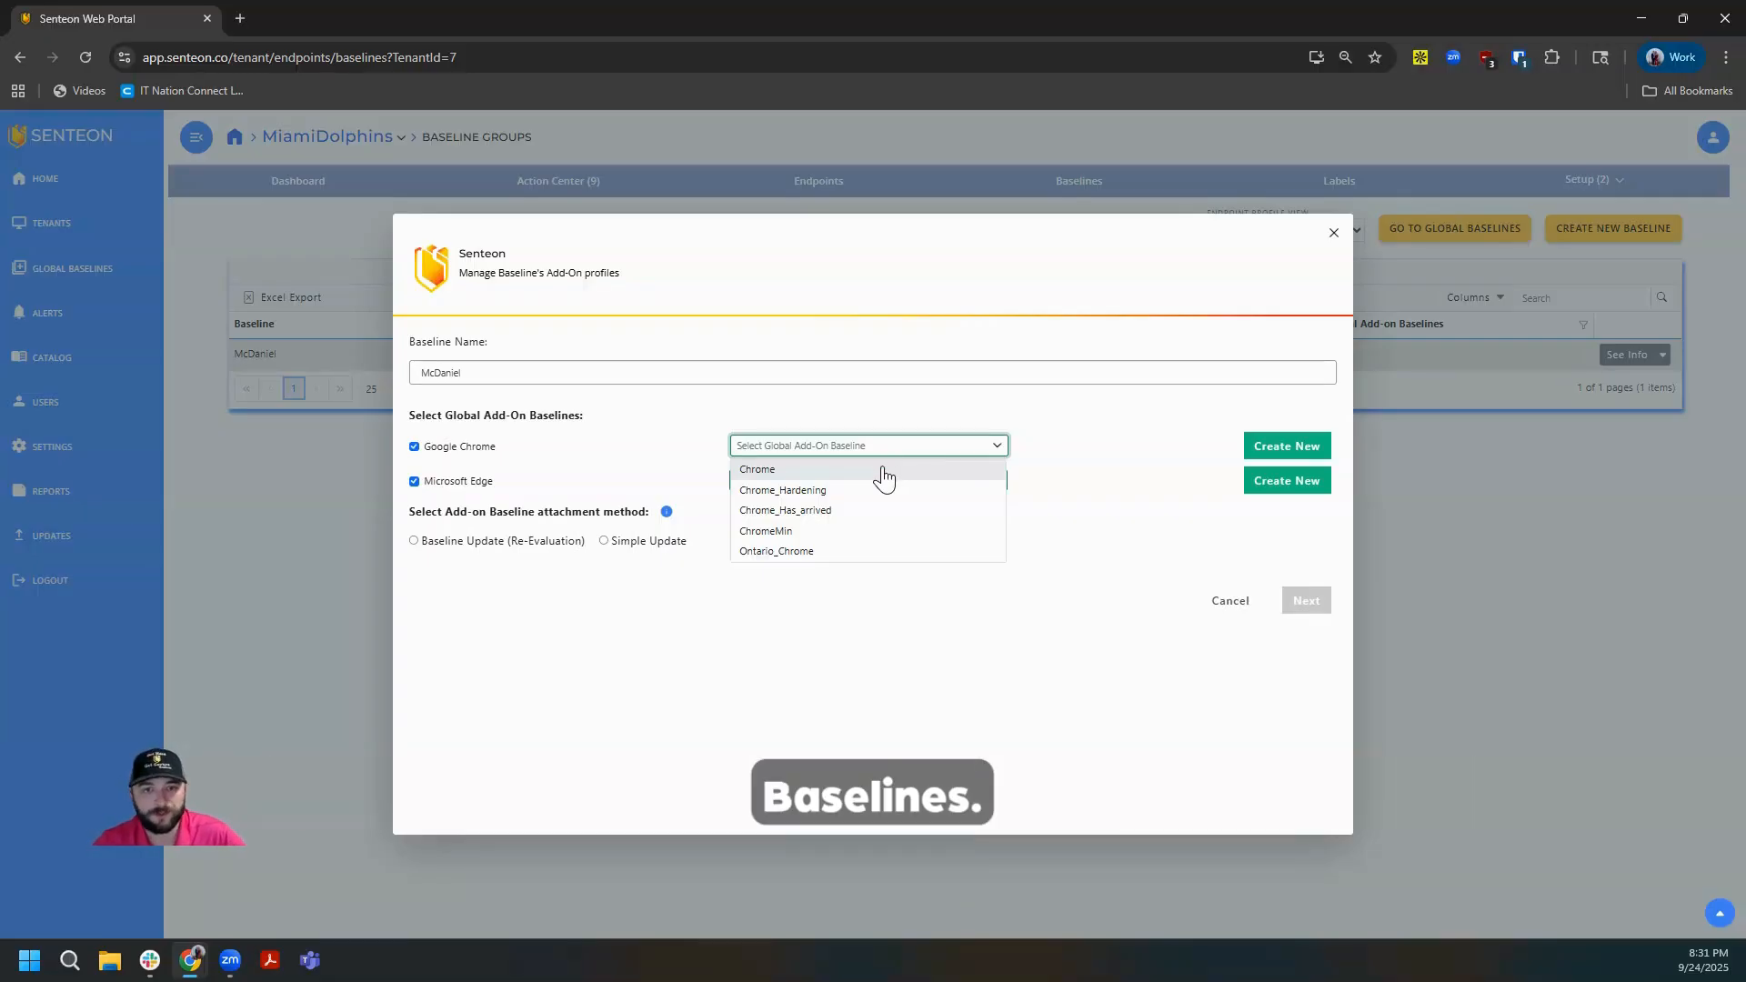
click(883, 470)
click(879, 485)
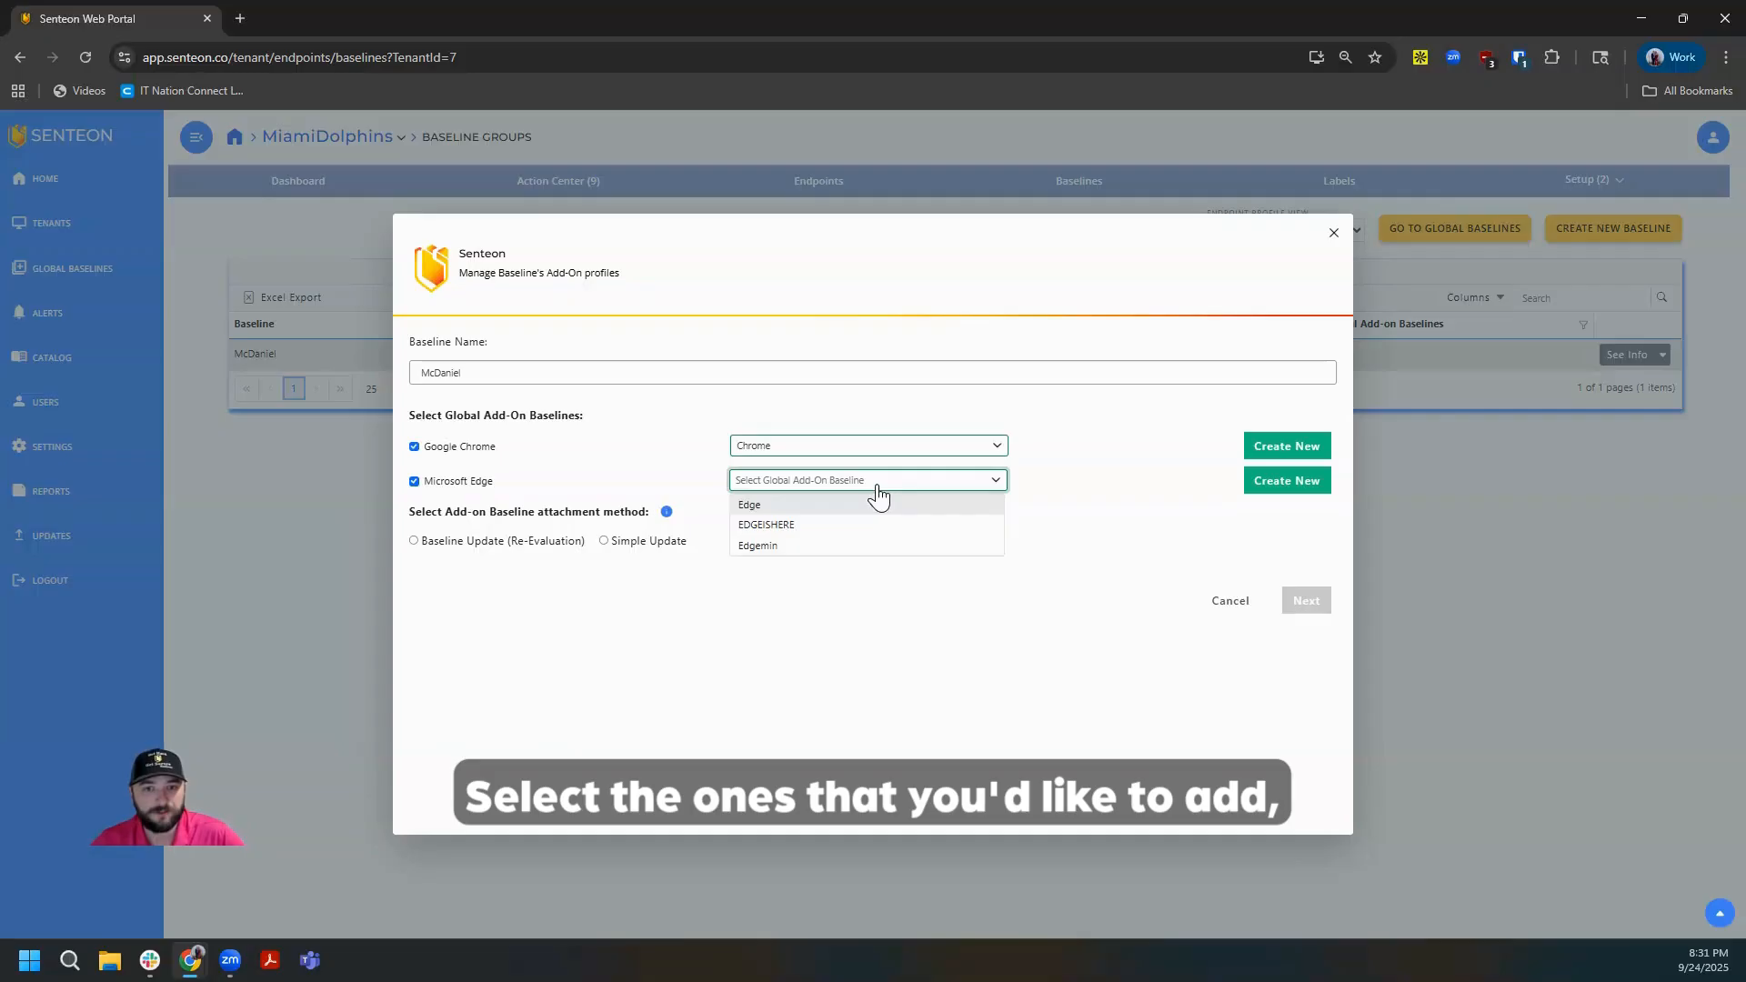
click(880, 503)
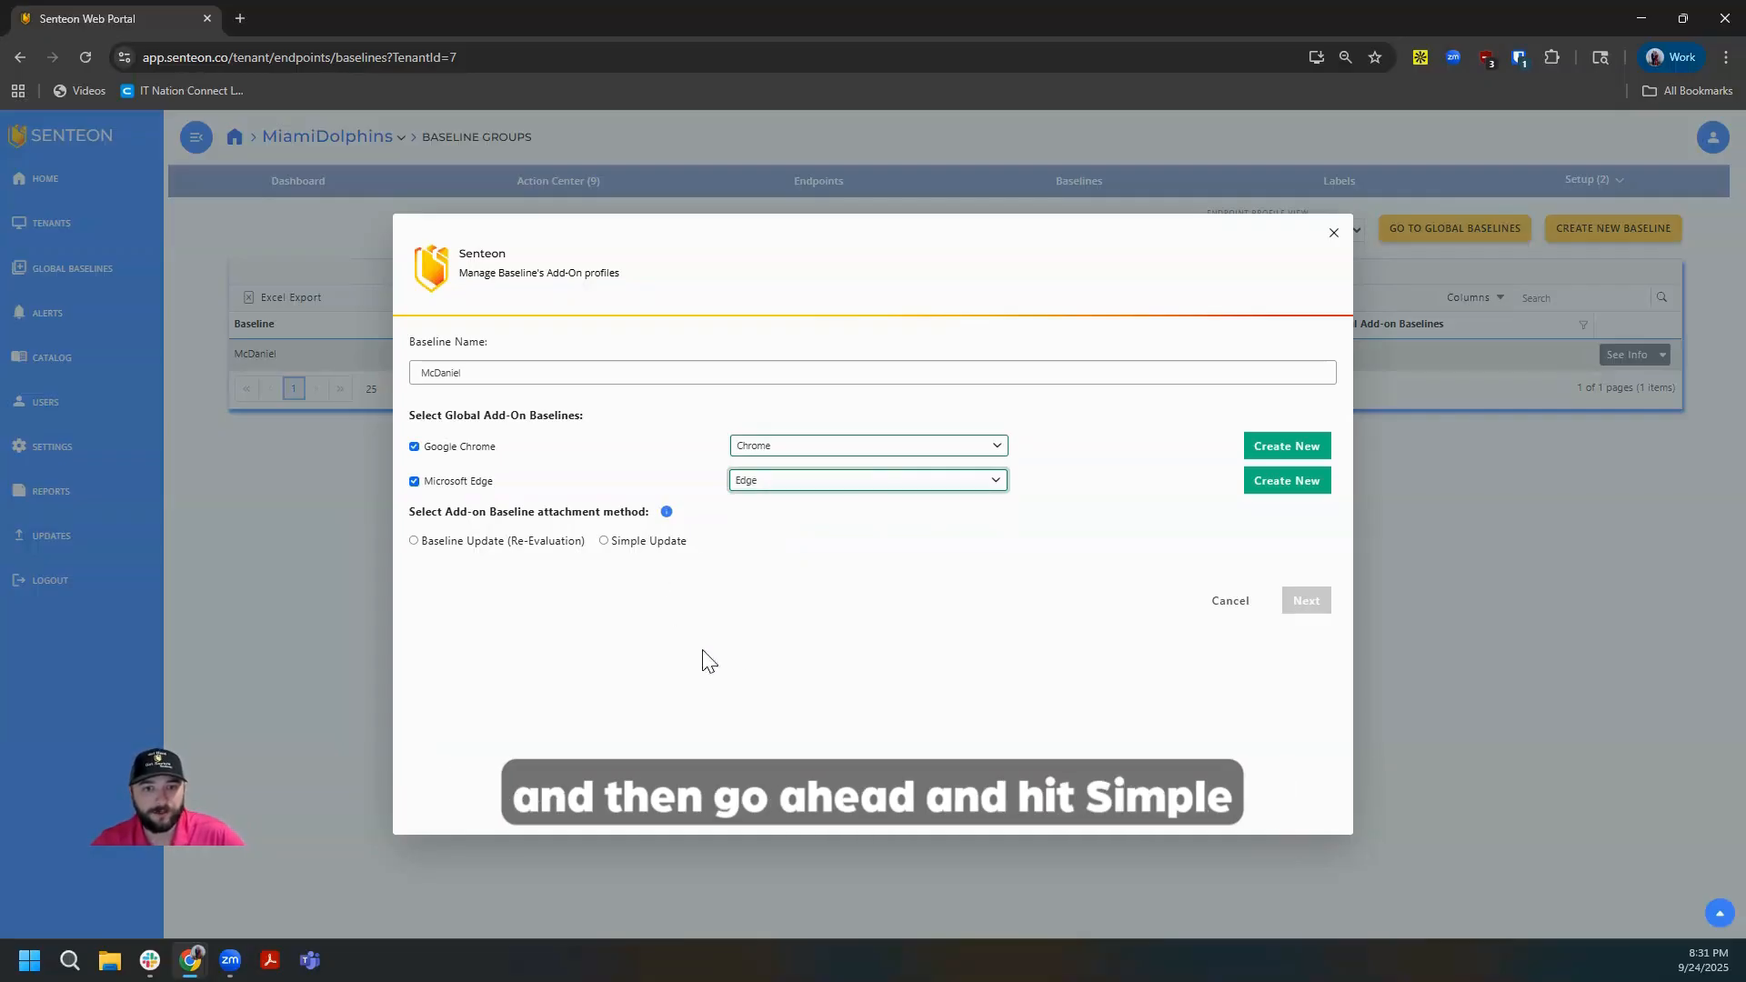
click(605, 542)
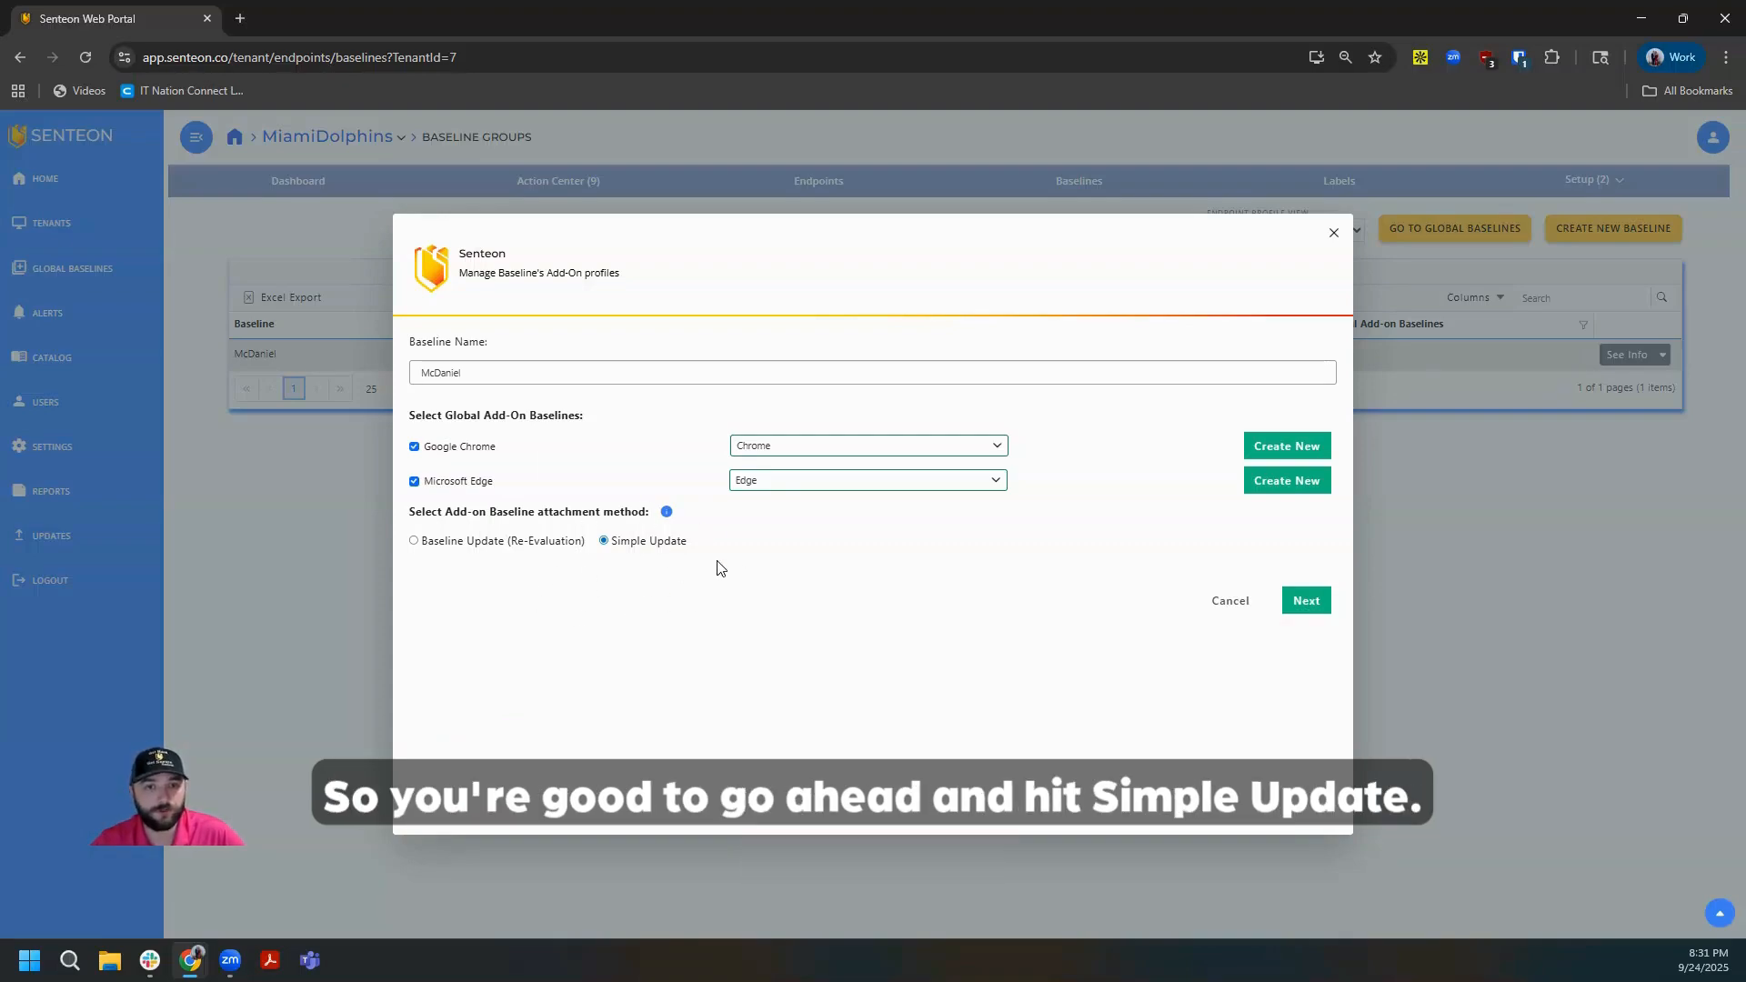
click(1326, 607)
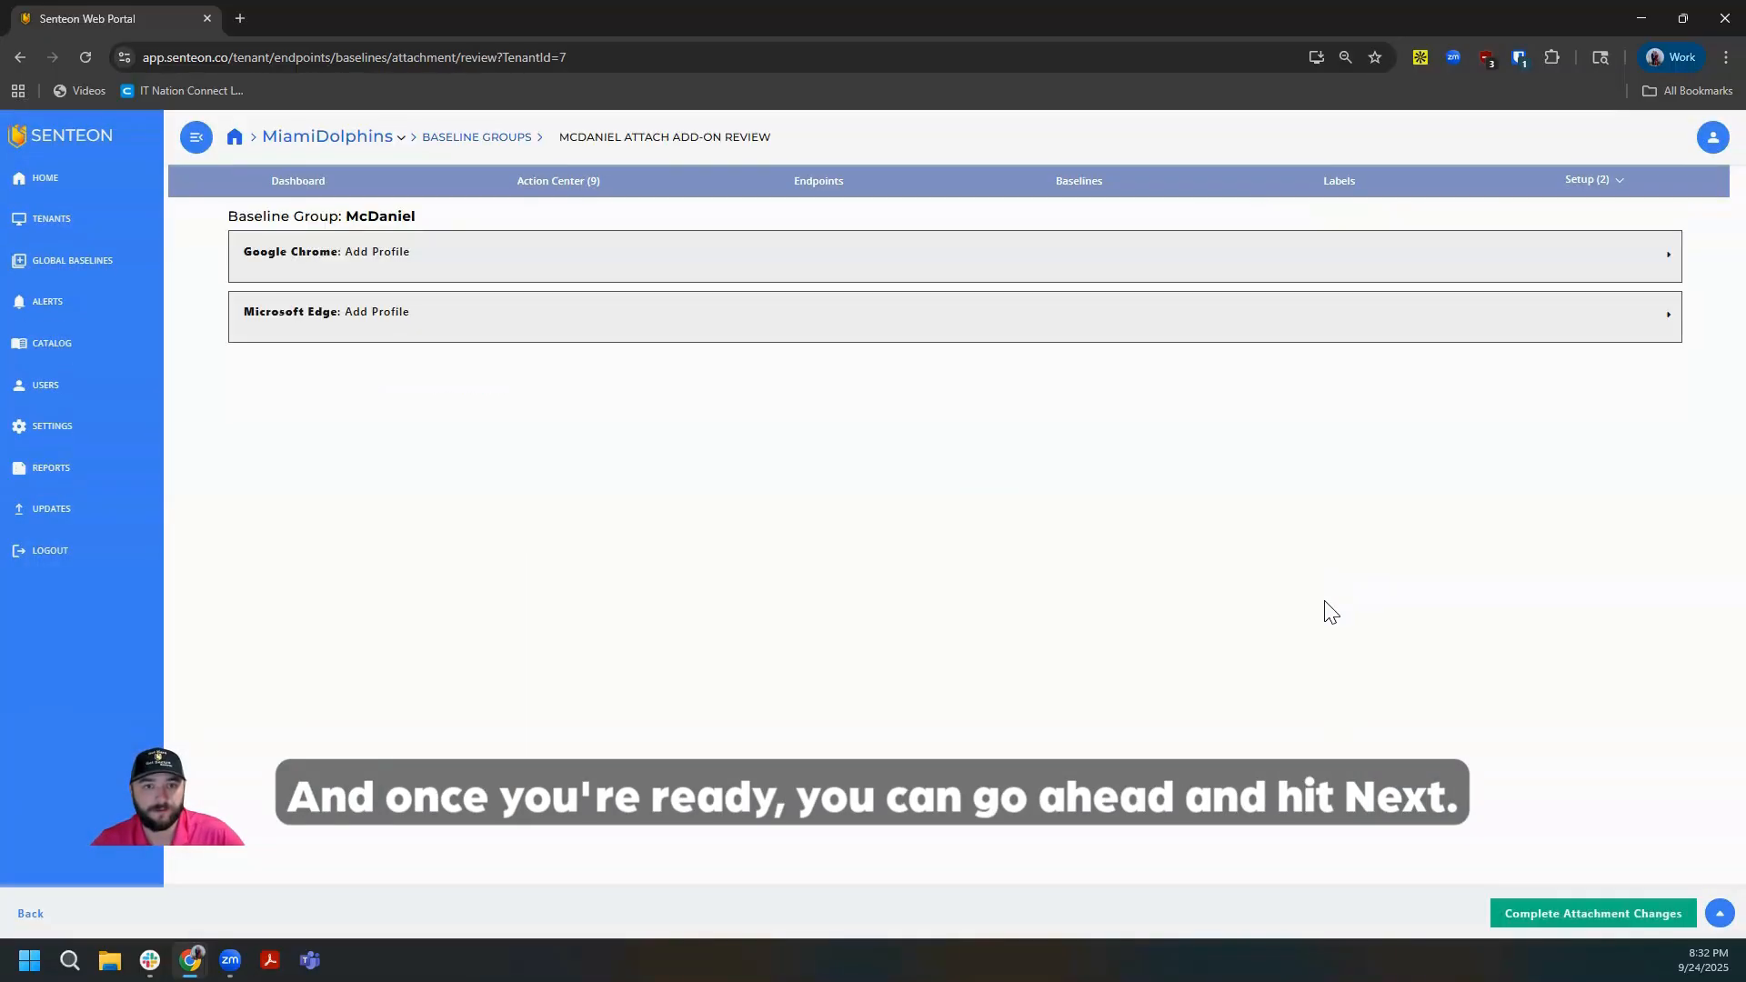
Step: Review the Google Chrome and Microsoft Edge profile settings being added, and complete the attachment changes
click(841, 272)
scroll(905, 410, down, 5)
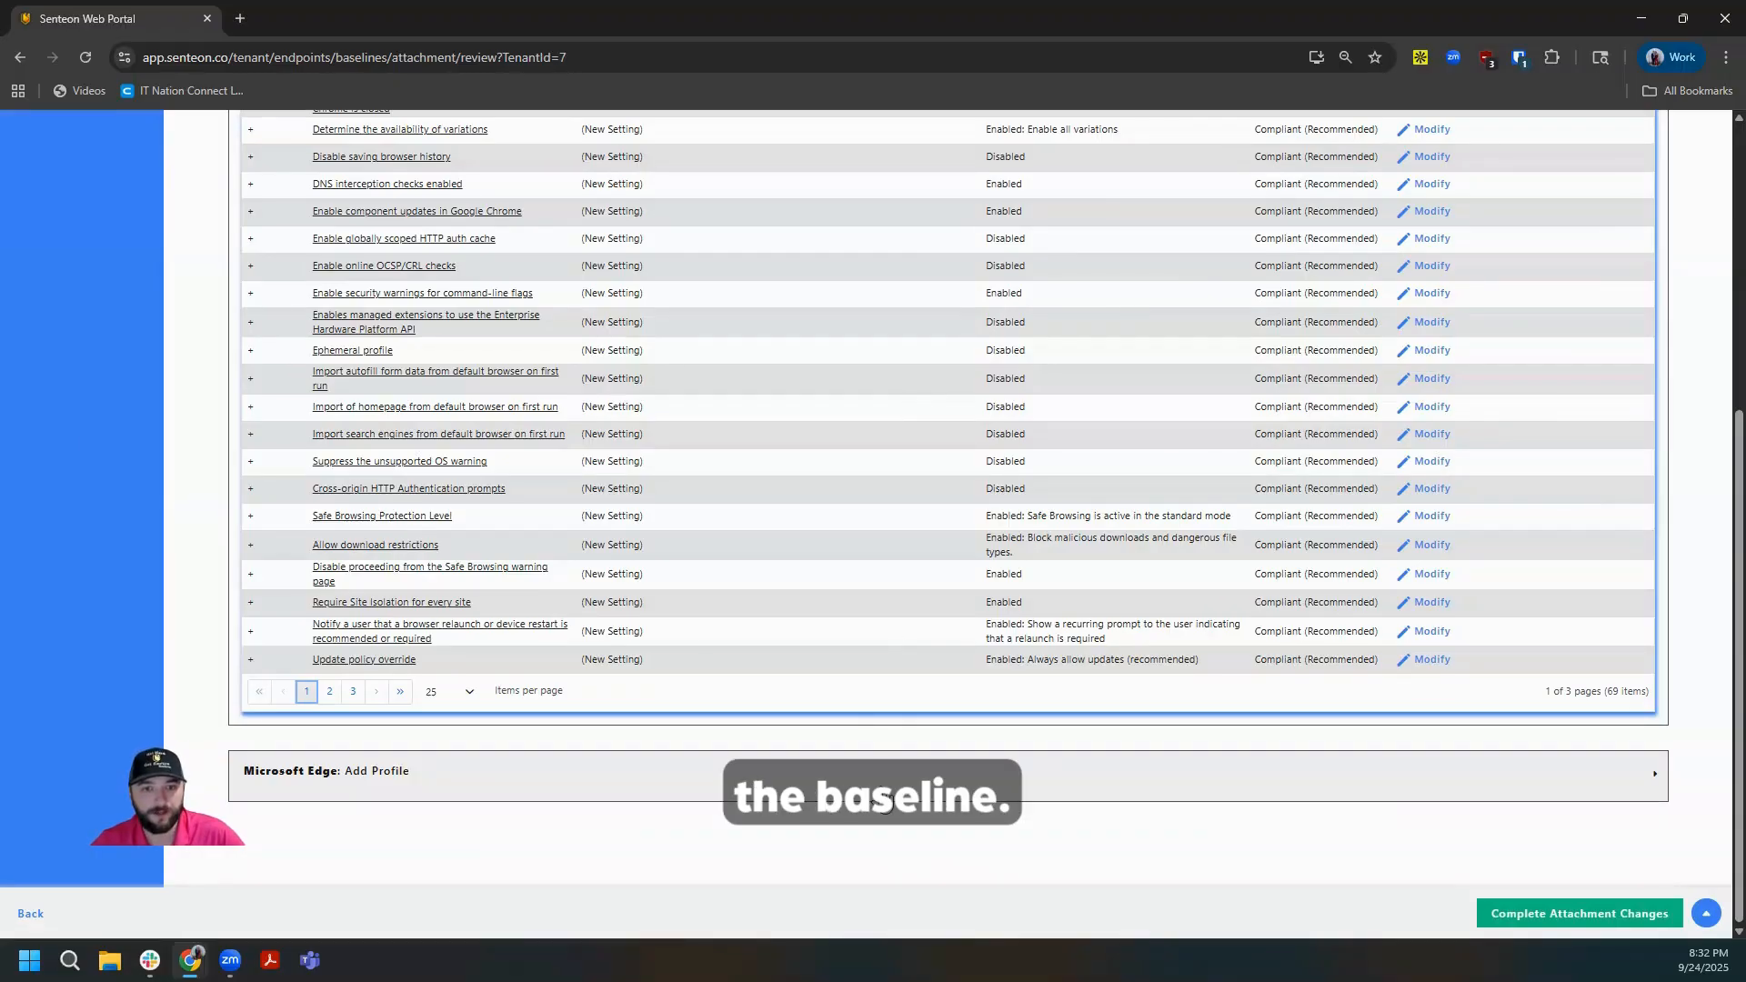
click(885, 801)
scroll(885, 800, down, 10)
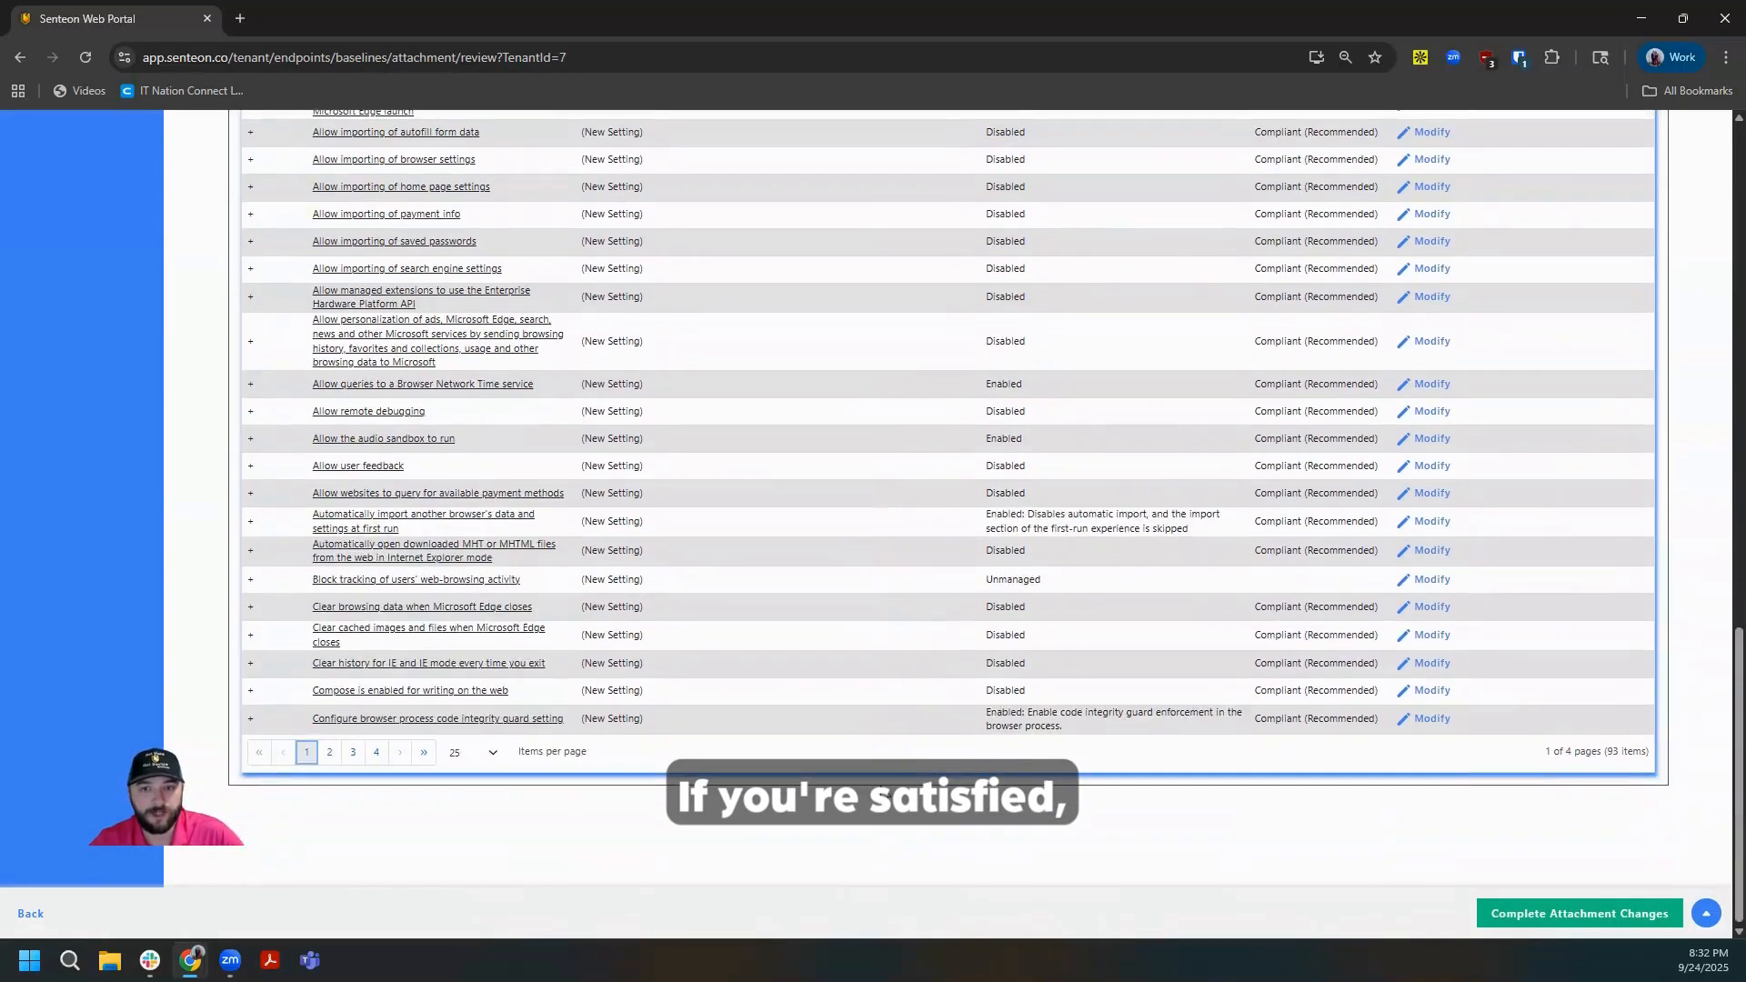
click(1526, 917)
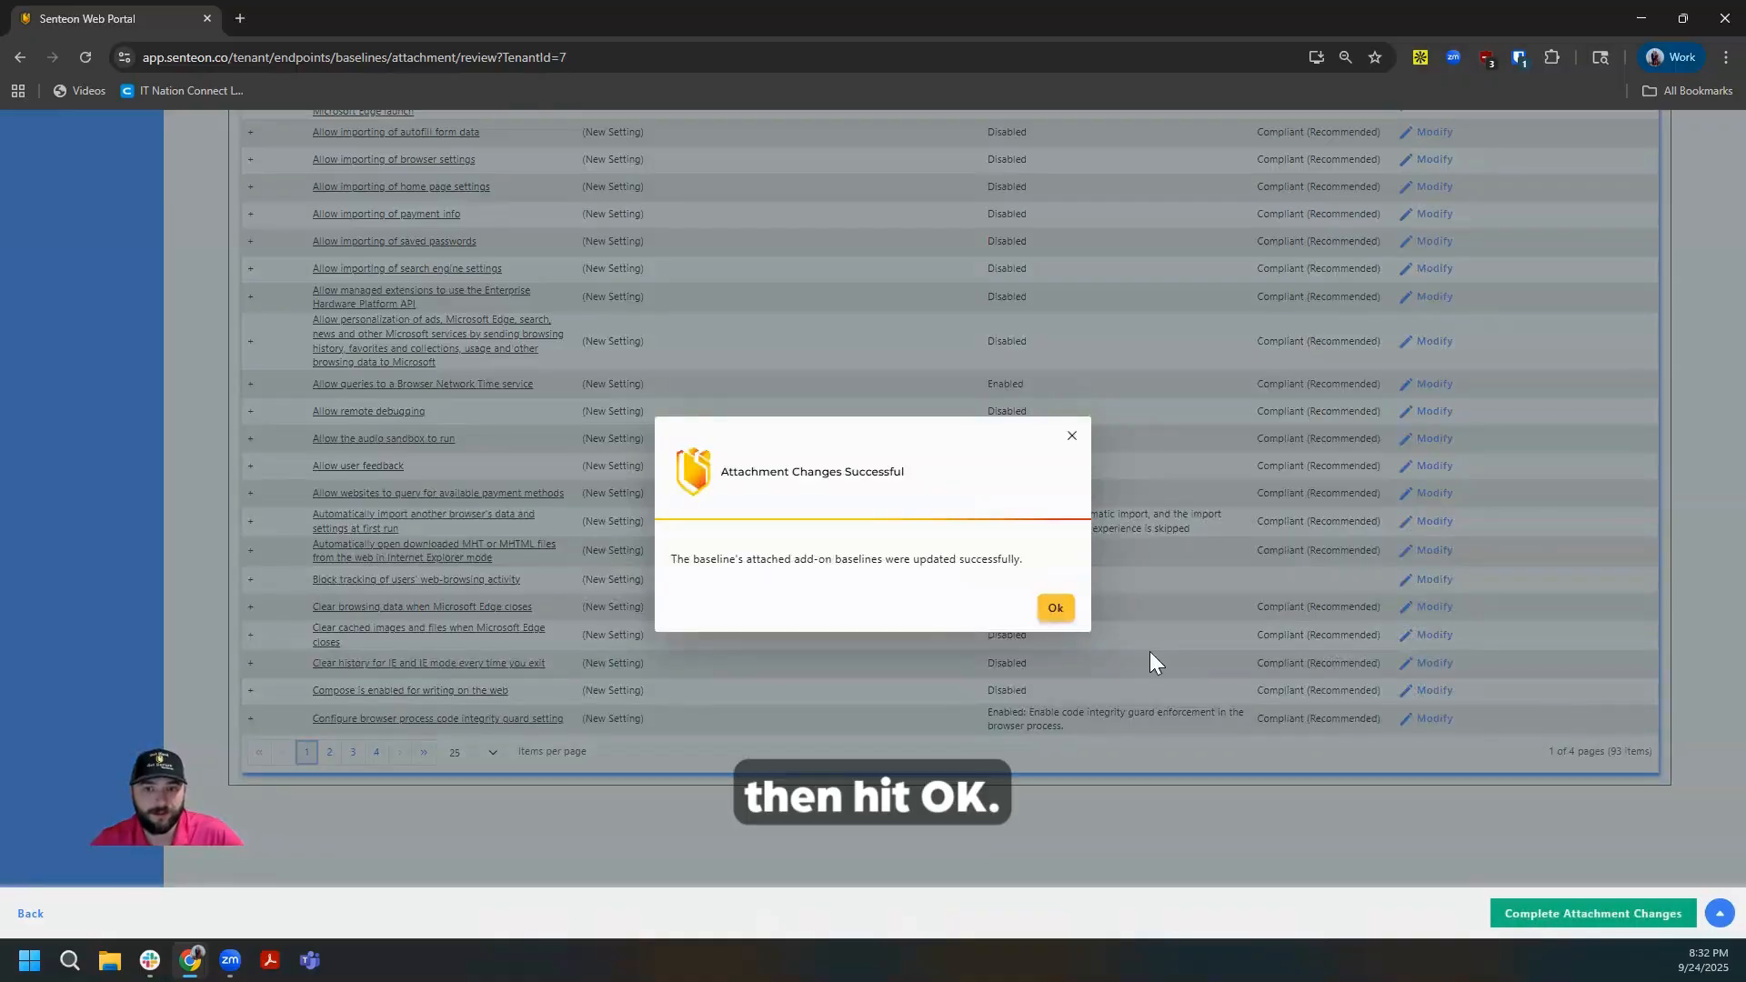
click(1052, 606)
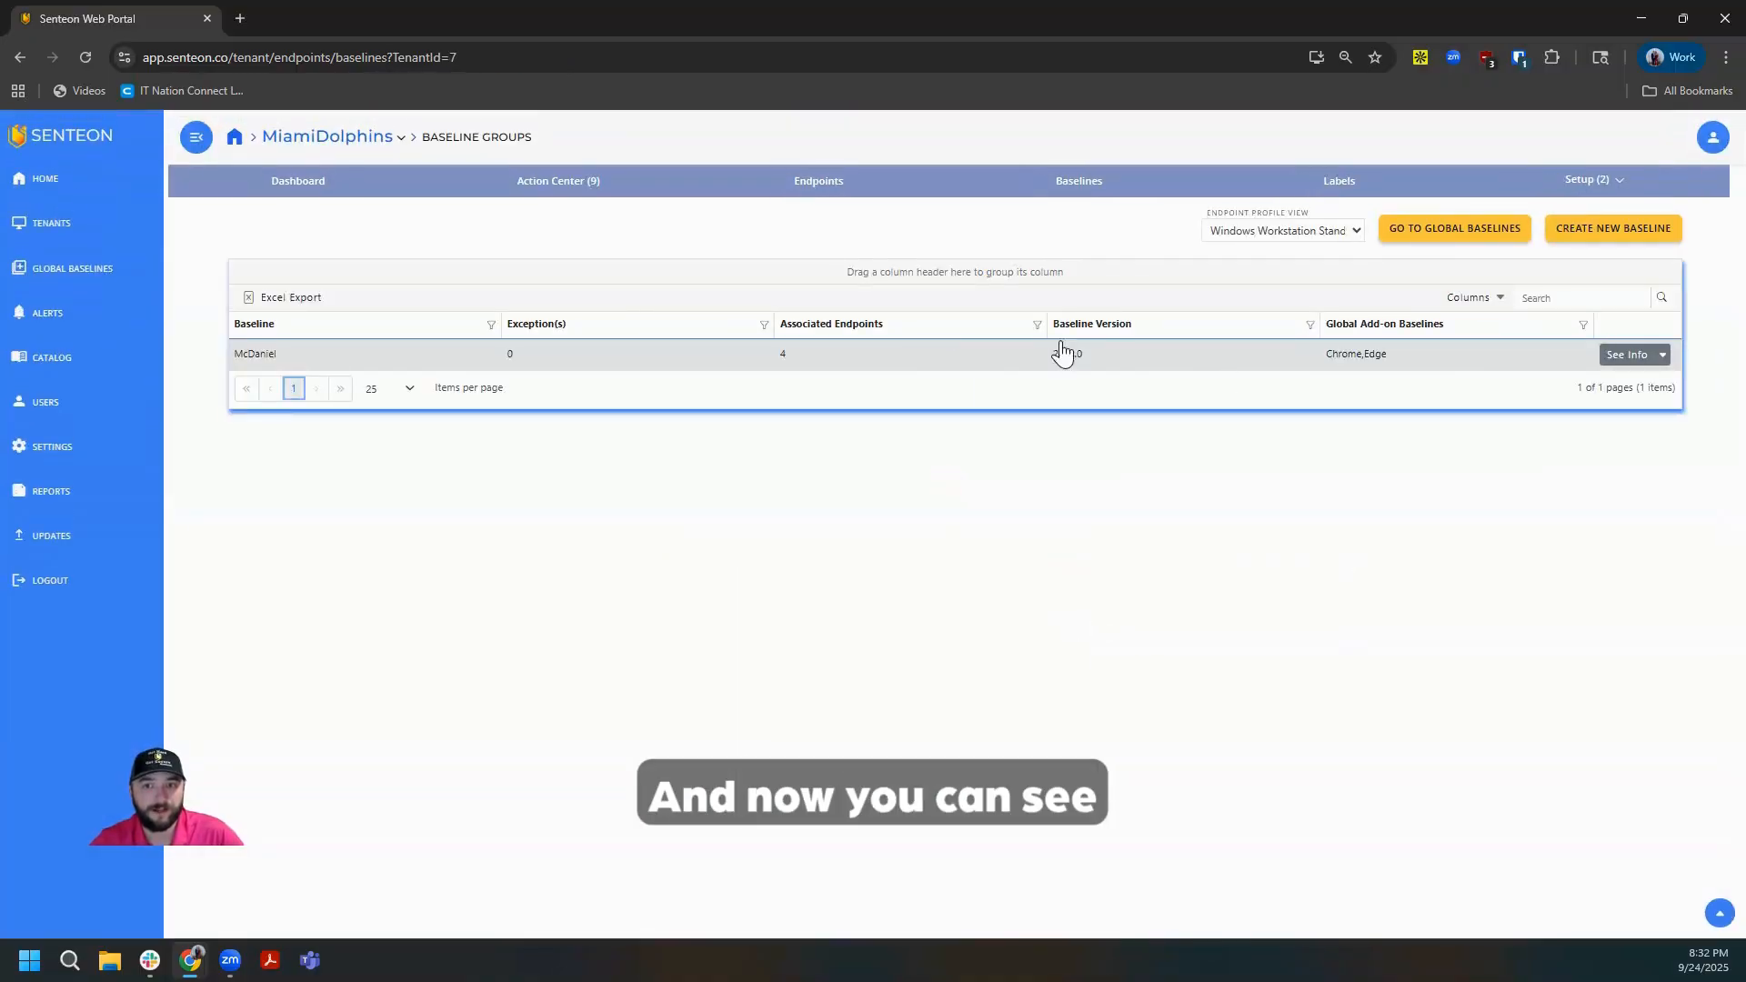